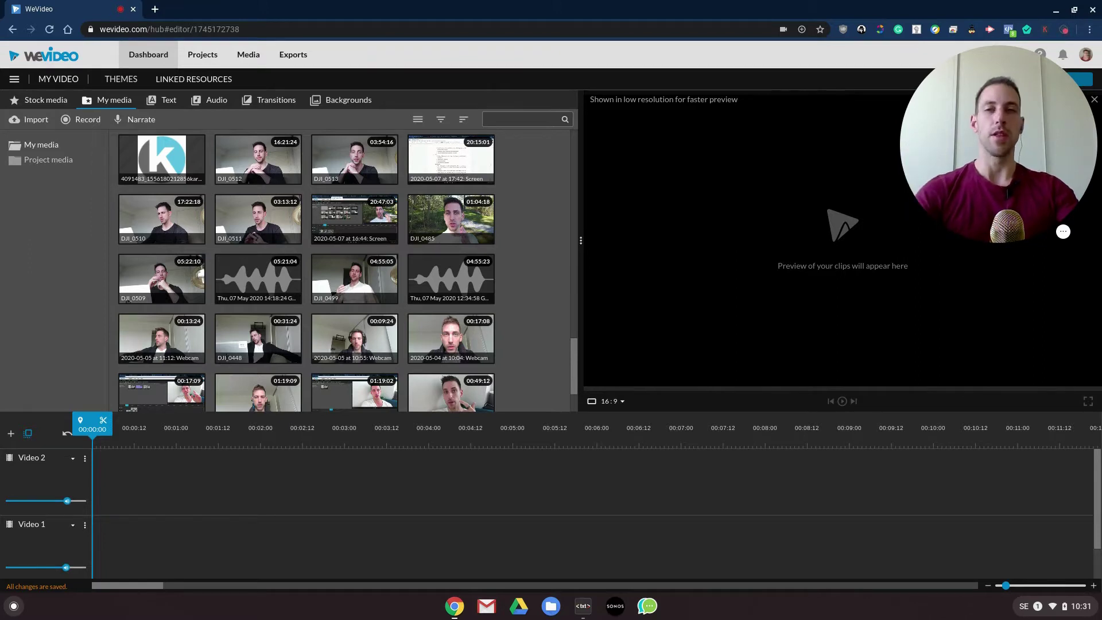
- Place the DJI_0485 clip from the media library at the start of the Video 2 track
drag(461, 215, 84, 468)
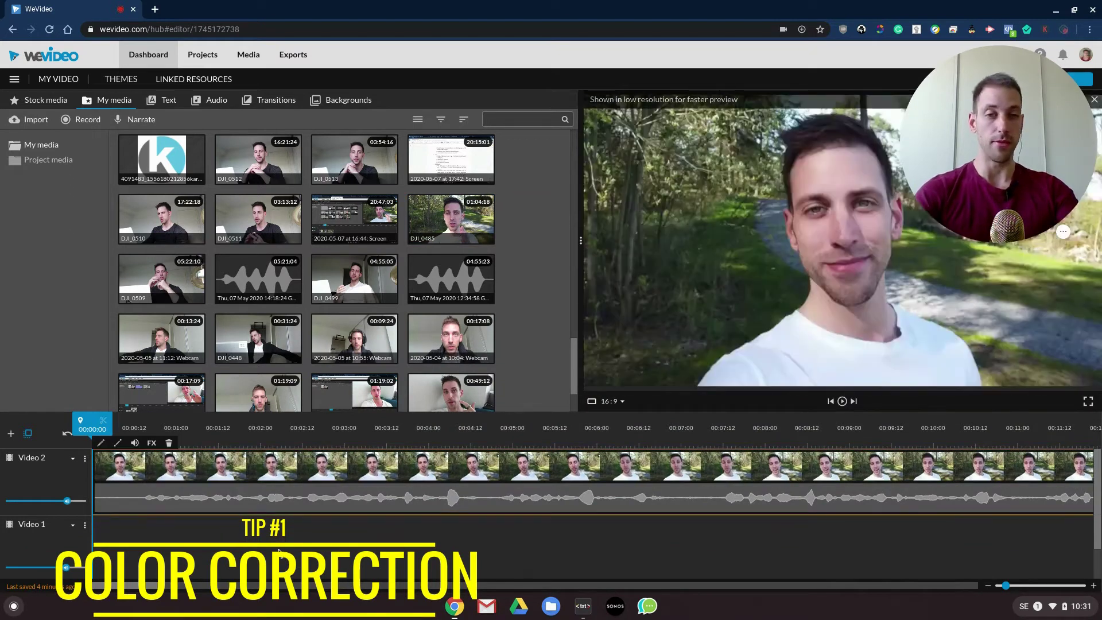
click(331, 535)
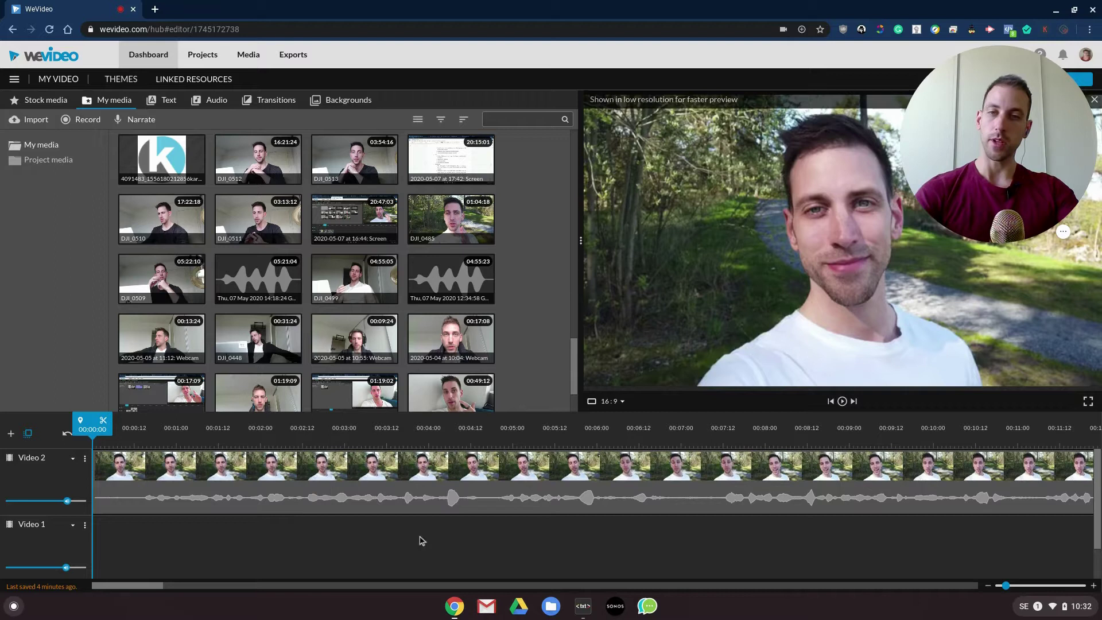
- Color-correct the DJI_0485 clip with brightness 9, contrast 8 and saturation 7, and save the changes
double_click(490, 476)
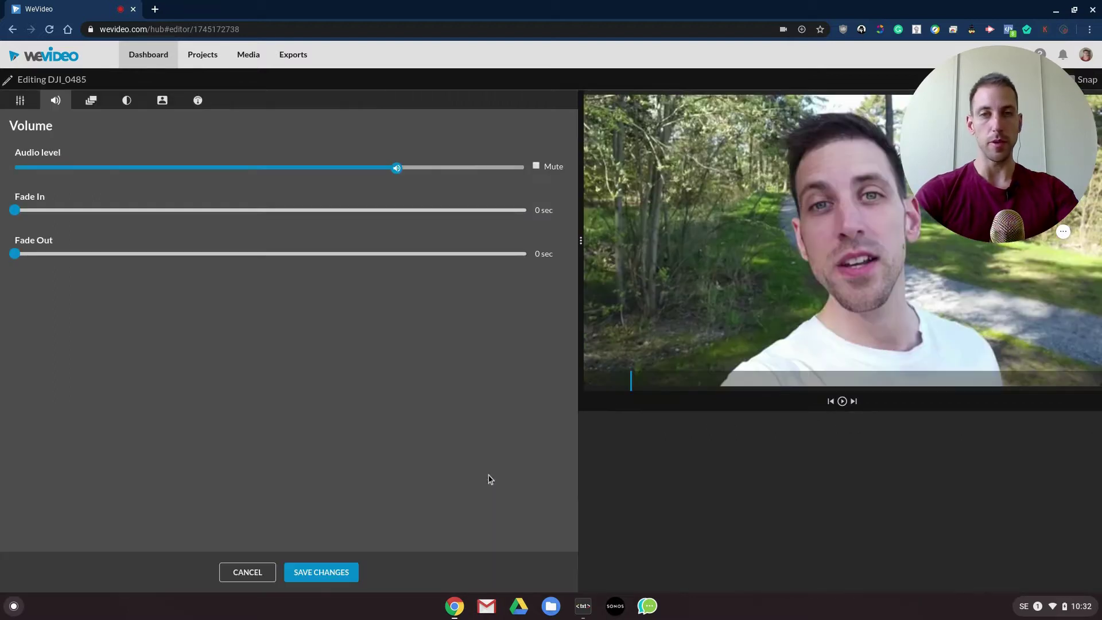
click(128, 101)
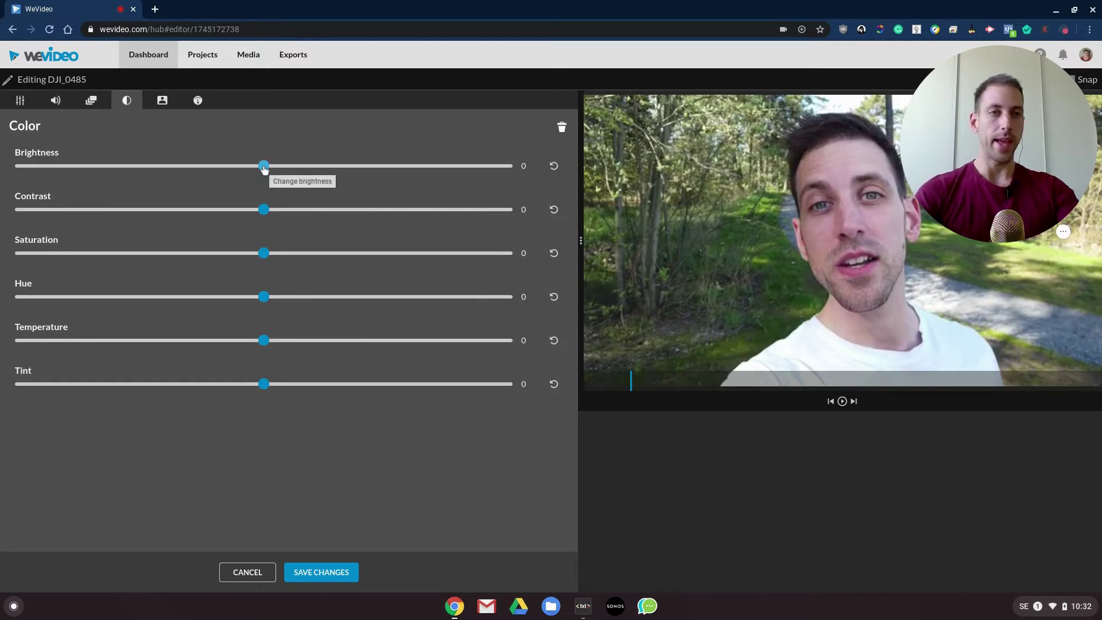
mouse_move(275, 168)
mouse_down()
mouse_move(303, 168)
mouse_move(243, 164)
mouse_move(300, 165)
mouse_move(289, 166)
mouse_up()
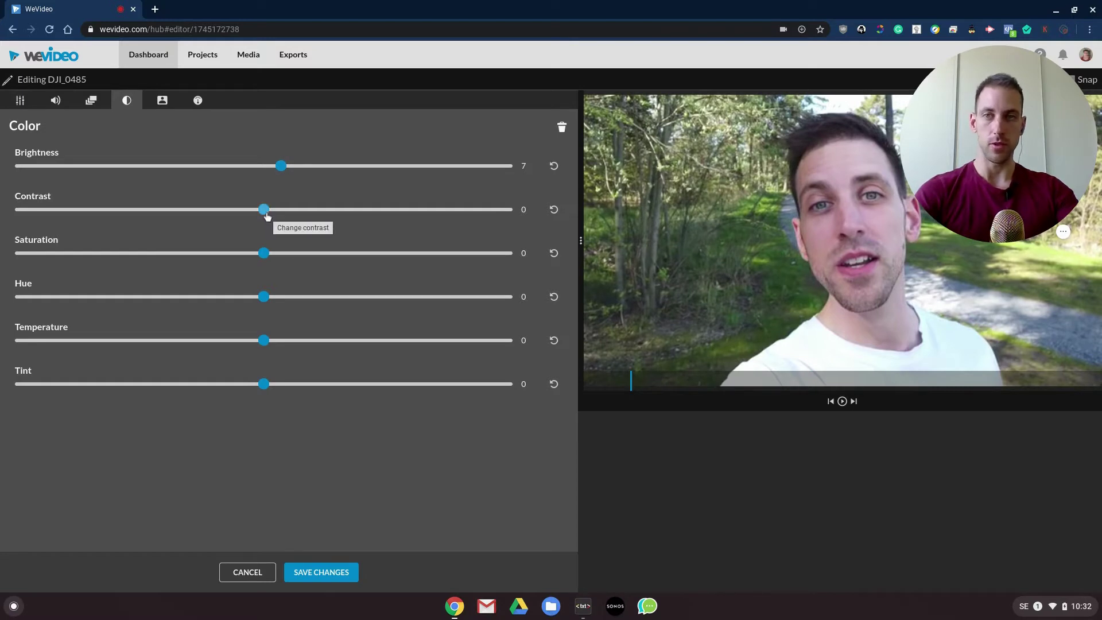
drag(264, 215, 283, 215)
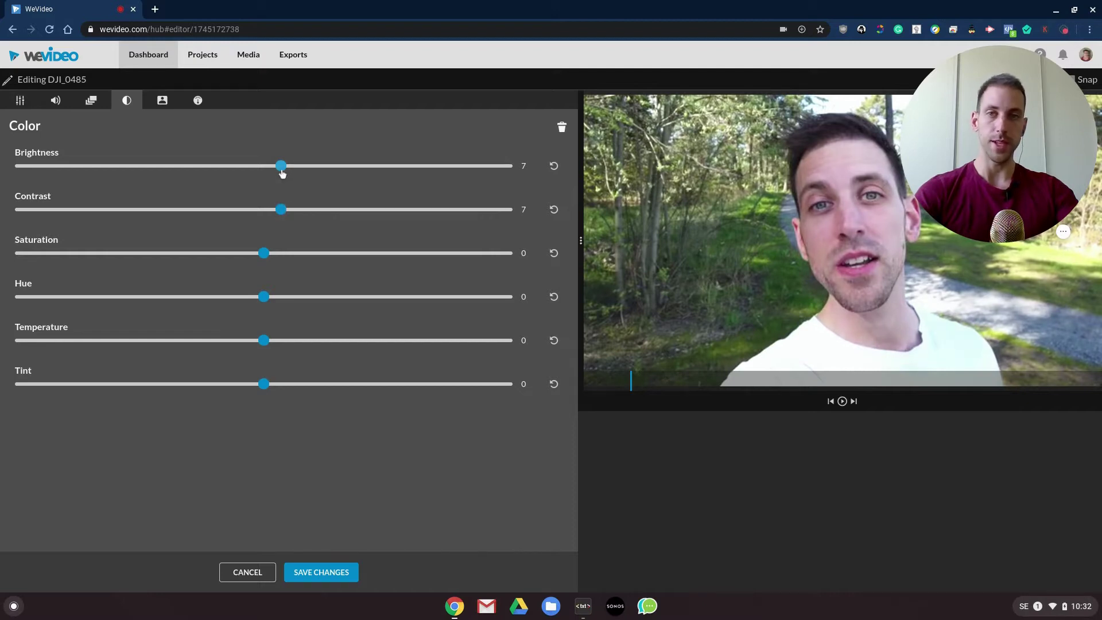
mouse_move(272, 170)
mouse_down()
mouse_move(247, 168)
mouse_move(295, 166)
mouse_move(270, 167)
mouse_up()
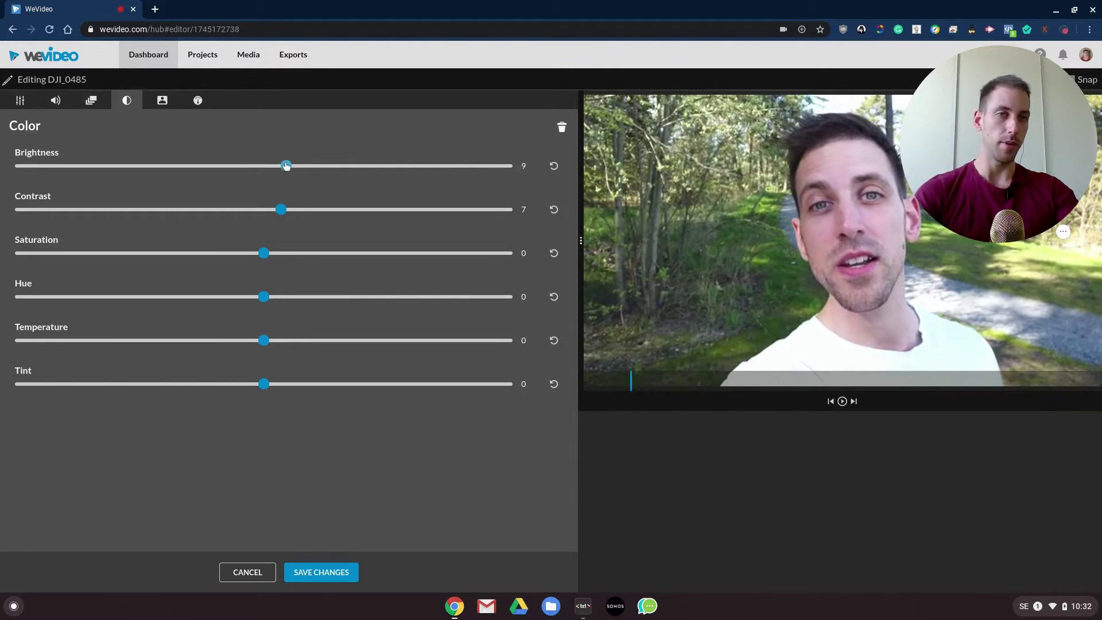
drag(271, 211, 289, 207)
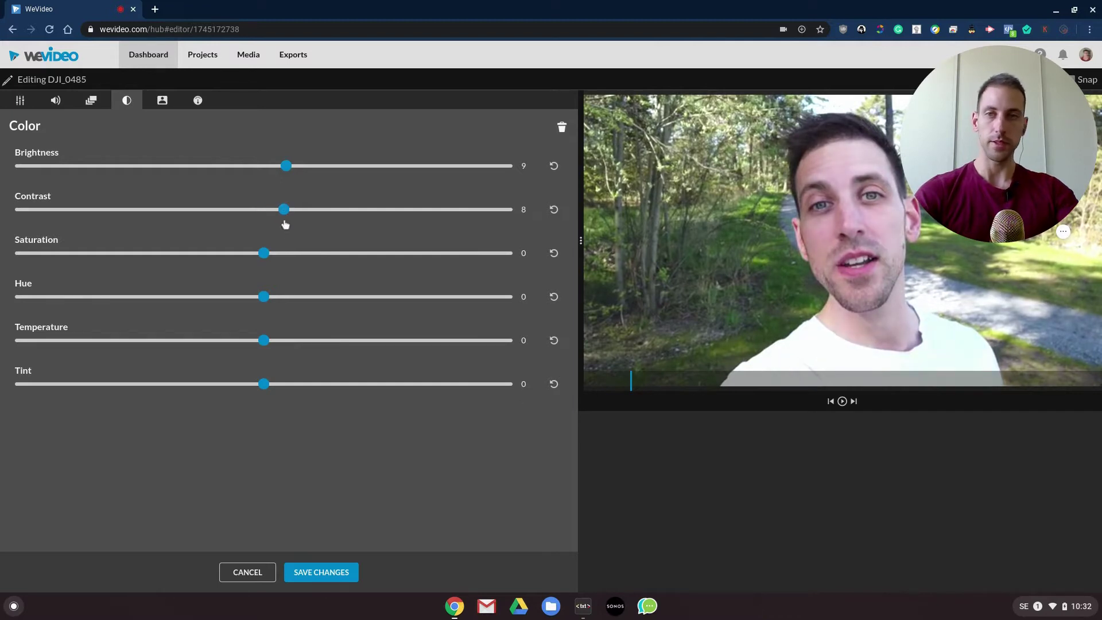
drag(264, 259, 291, 256)
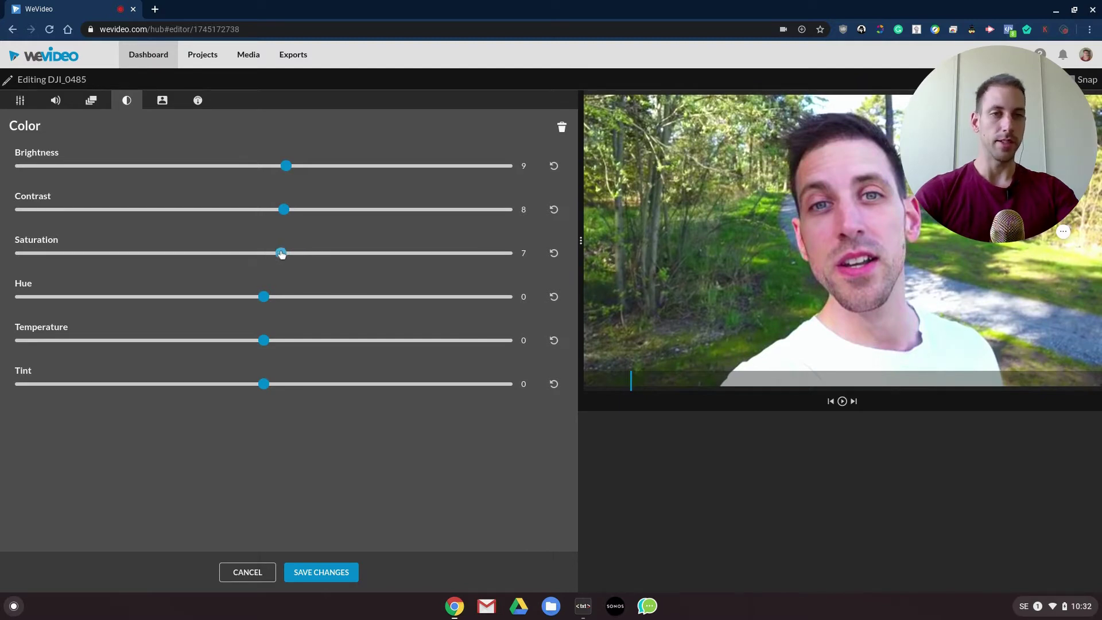
click(310, 573)
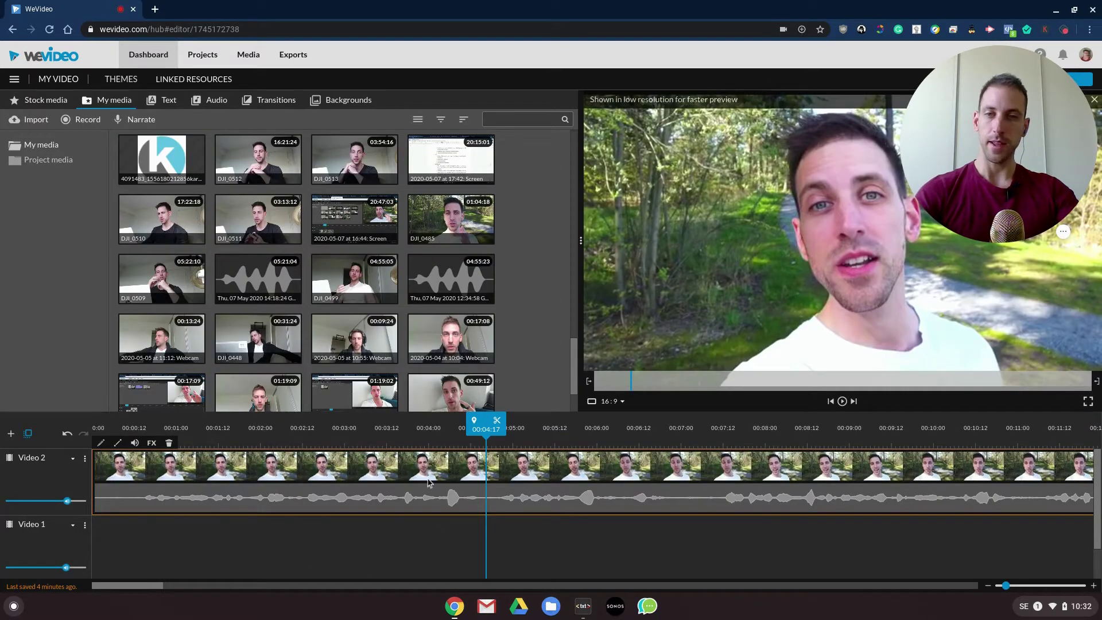
- Play back the corrected clip from the beginning and lower the Video 2 track's volume to the minimum
key(Home)
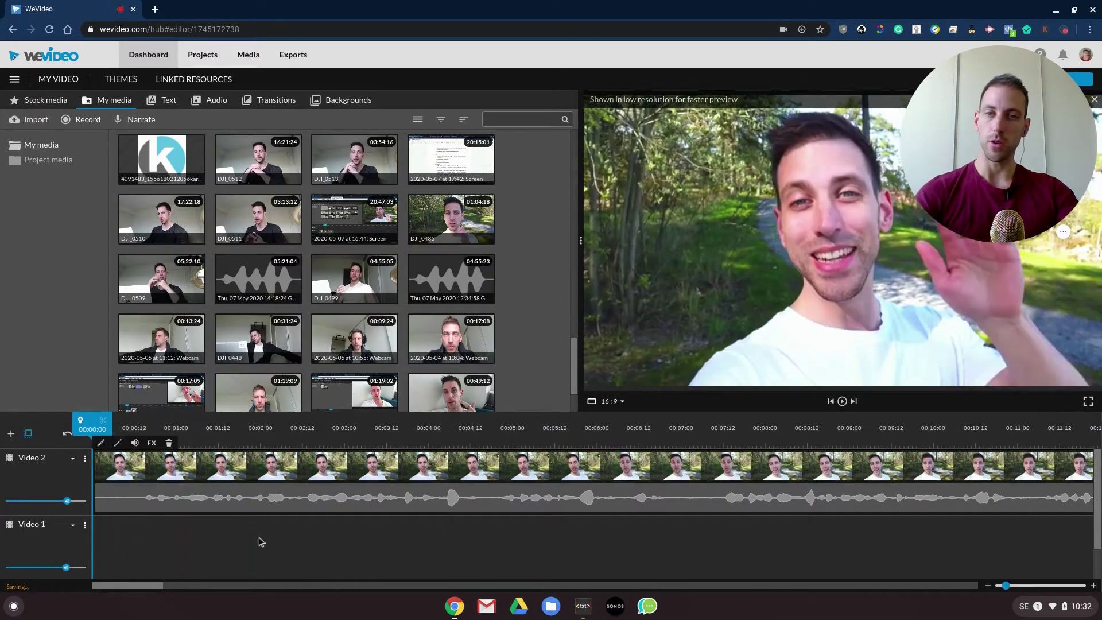
drag(281, 431, 472, 432)
key(space)
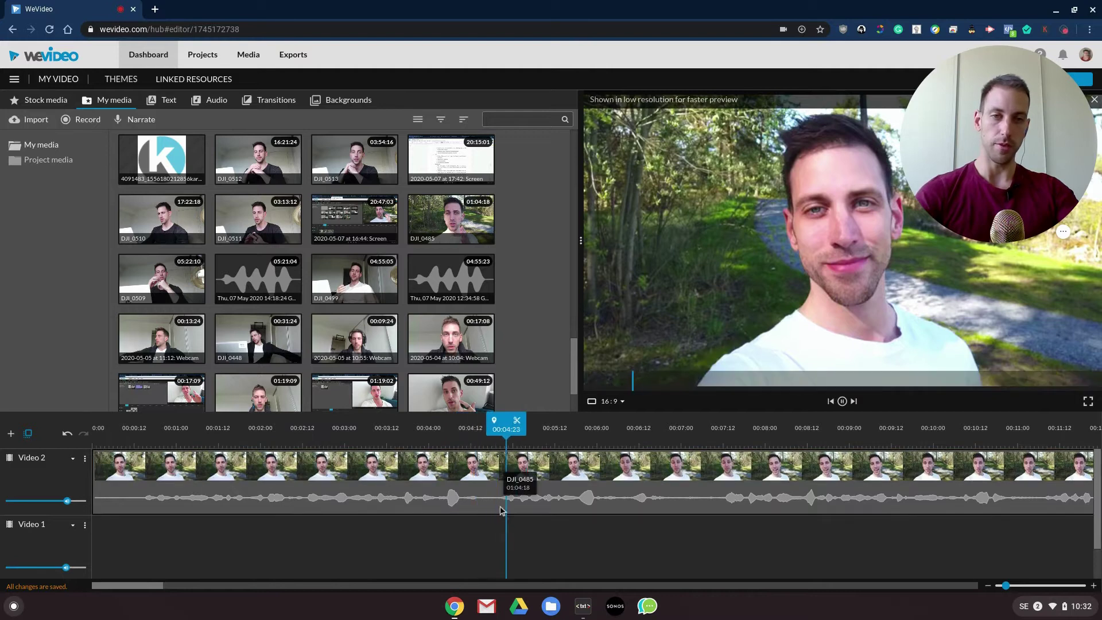
click(503, 504)
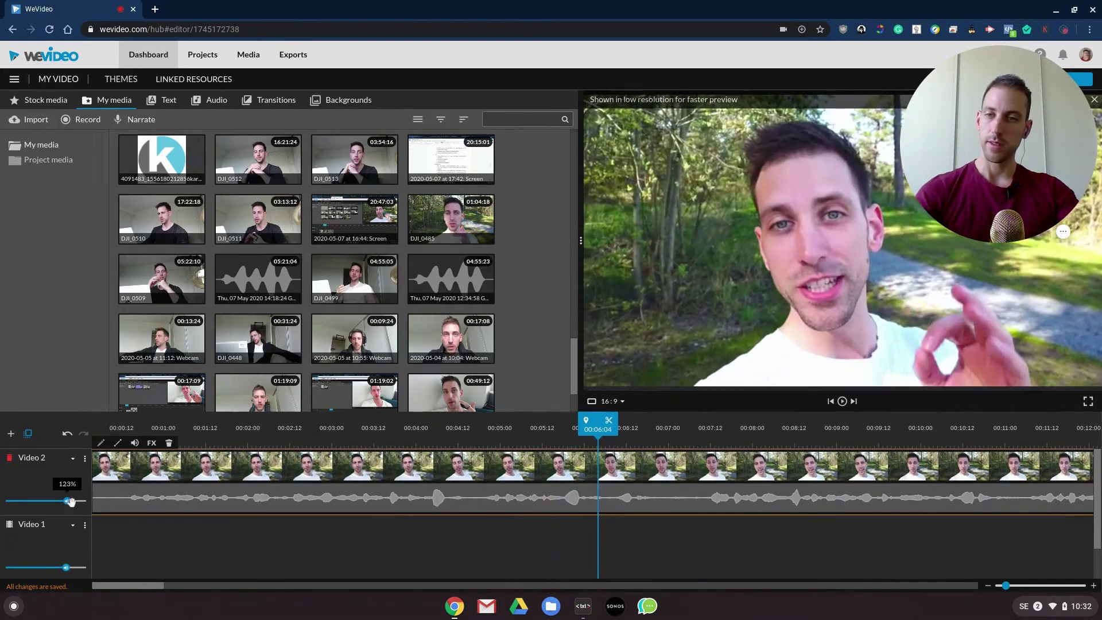
drag(50, 504, 5, 501)
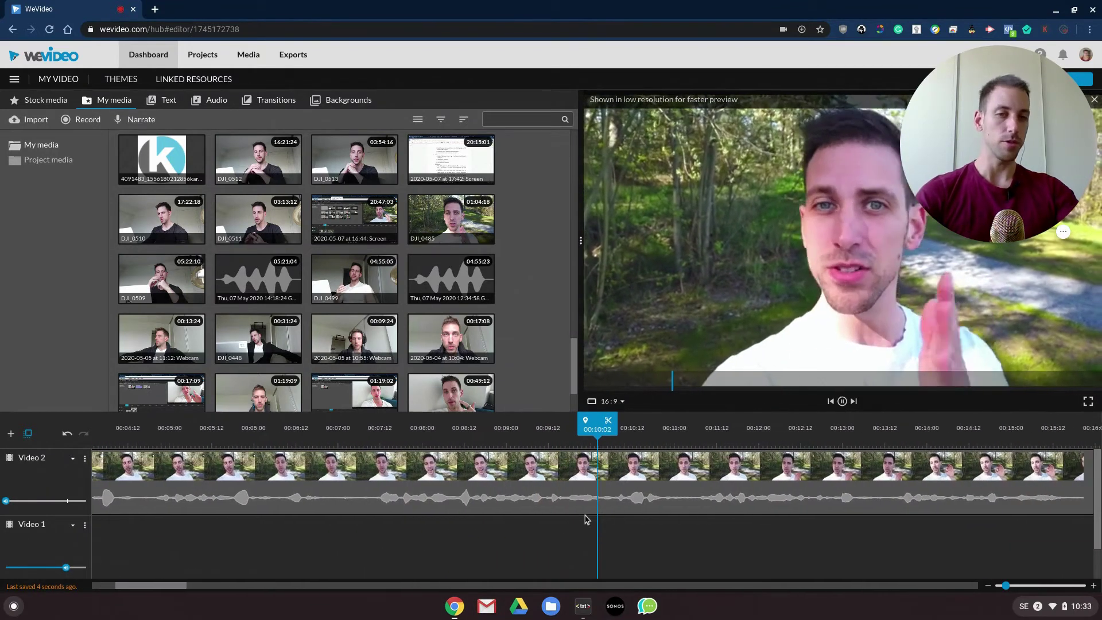
click(824, 511)
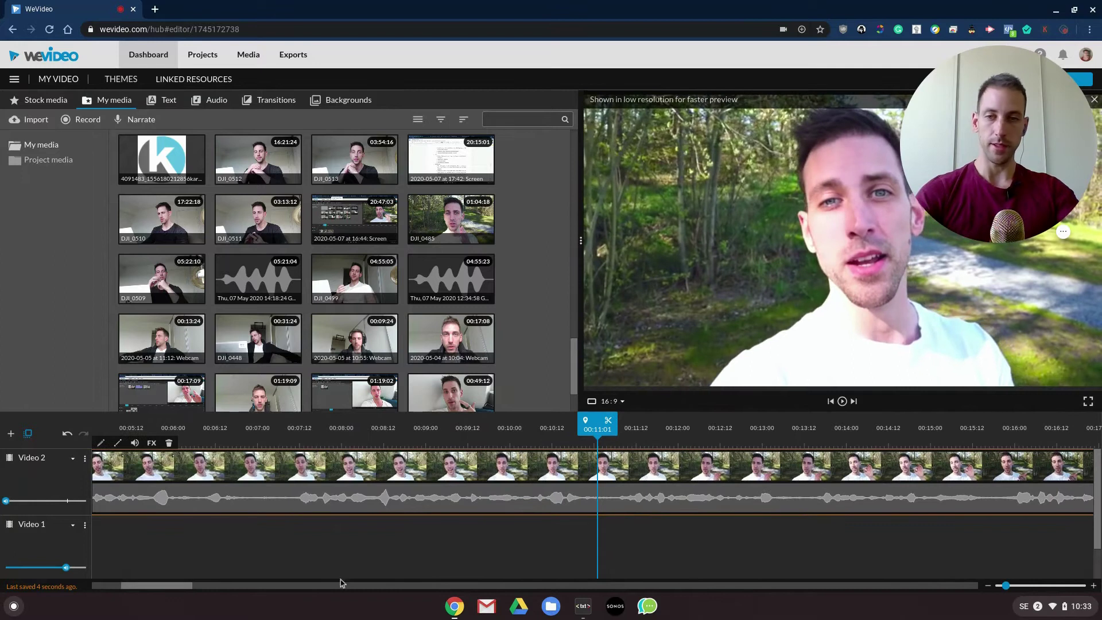
- Split the clip on the Video 2 track at 00:55:08
drag(187, 590, 480, 558)
click(538, 440)
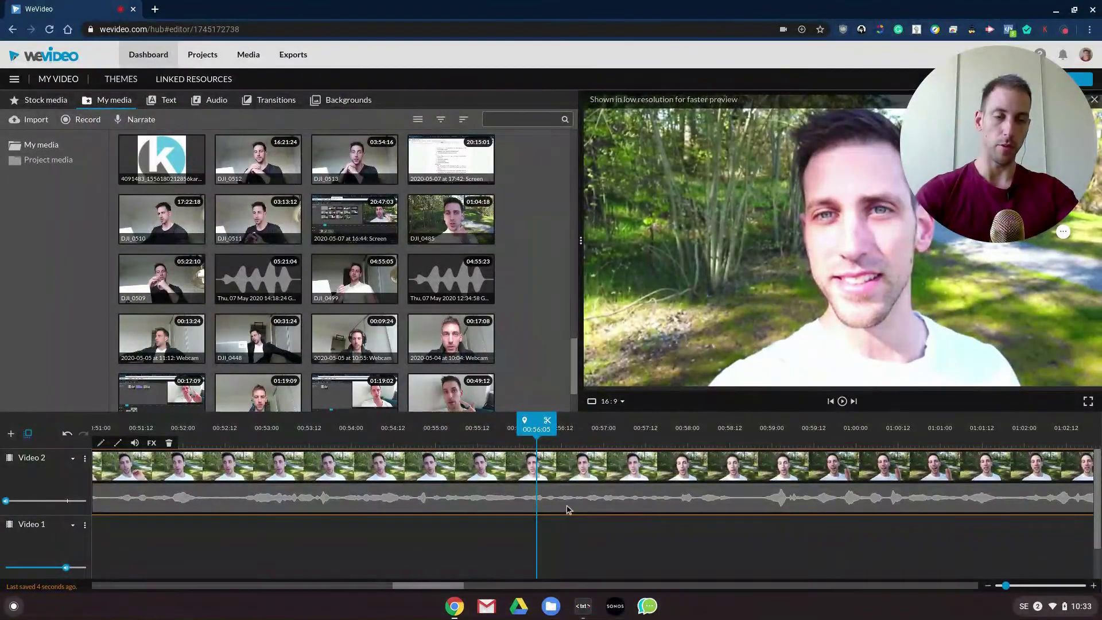
drag(533, 428, 482, 427)
drag(1006, 586, 999, 585)
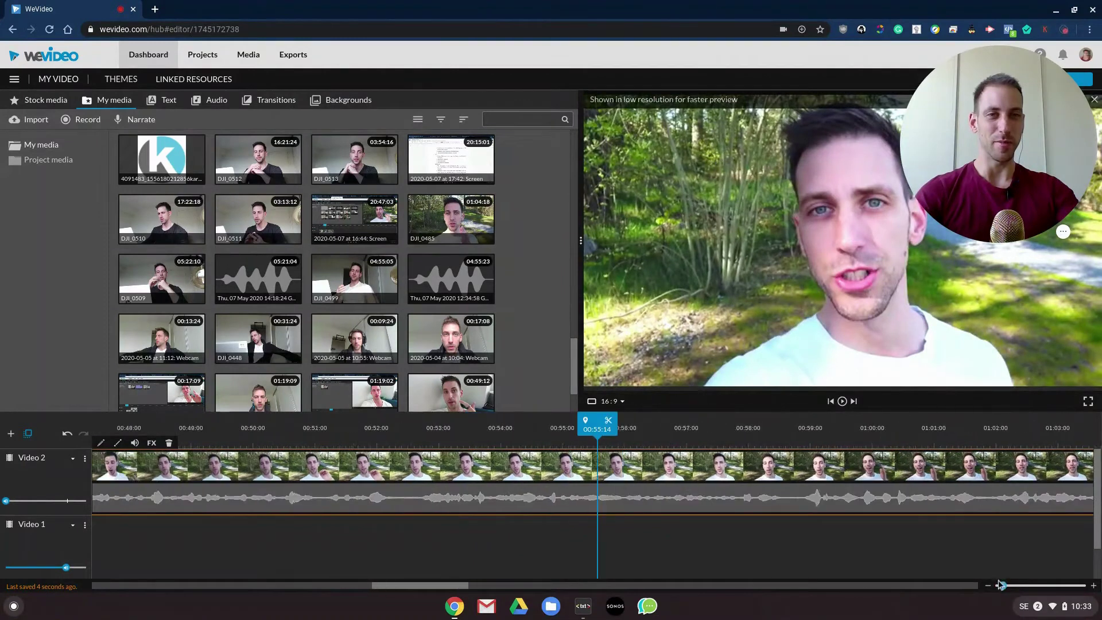
drag(606, 432, 590, 433)
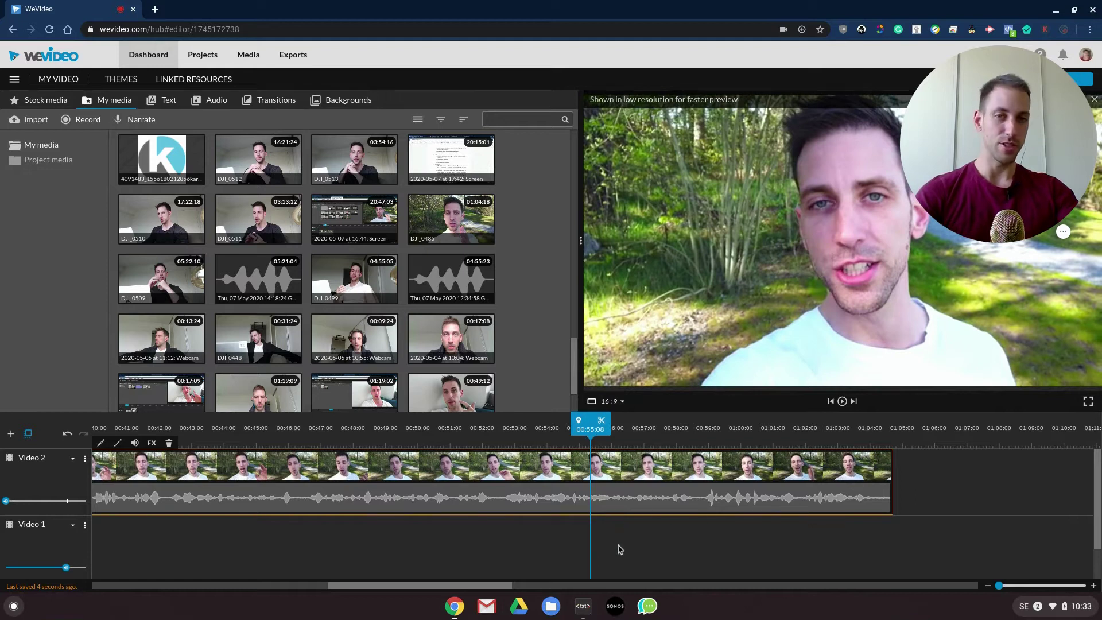
click(602, 421)
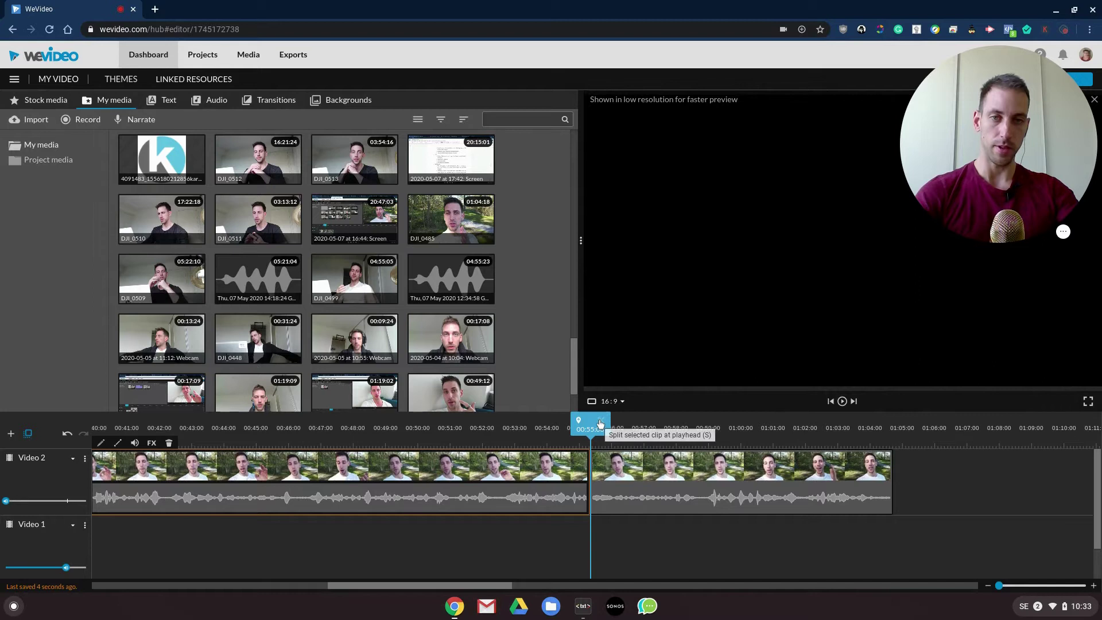
- Split the last part of the clip again at 00:58:18 to isolate a short middle segment
drag(601, 425, 706, 425)
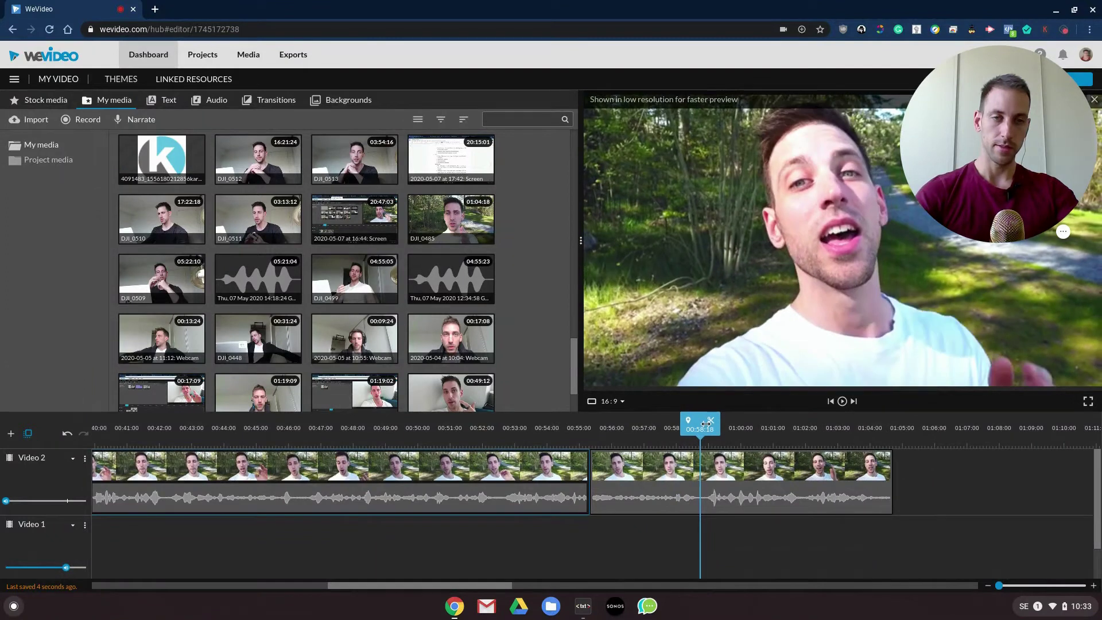
click(708, 566)
key(s)
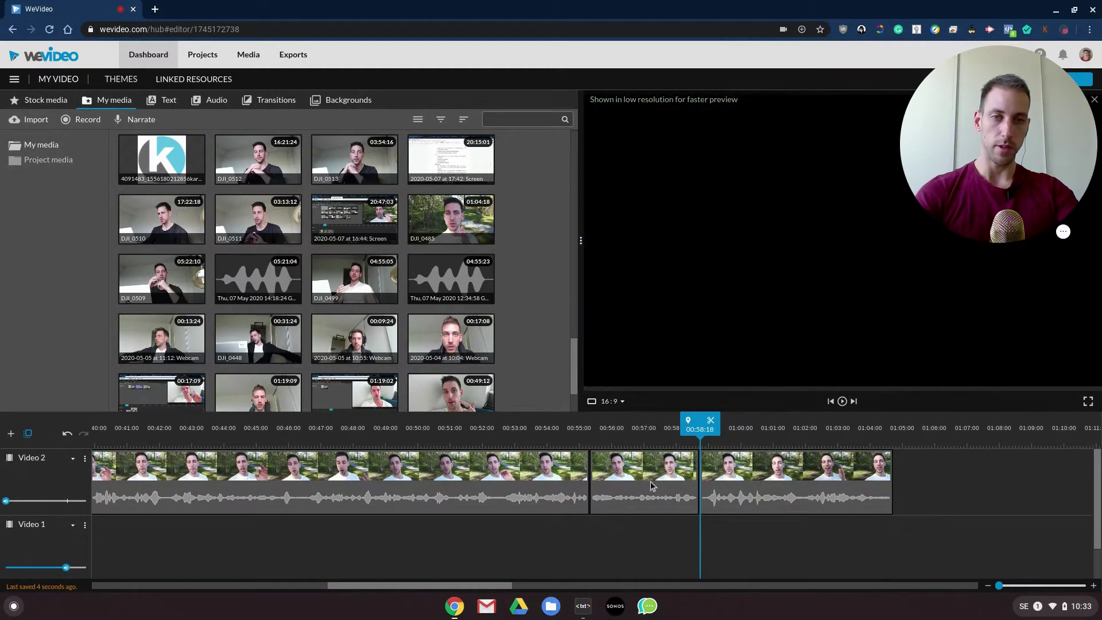
- Set the brightness of the segment between the two cuts to -13 and save the changes
double_click(652, 486)
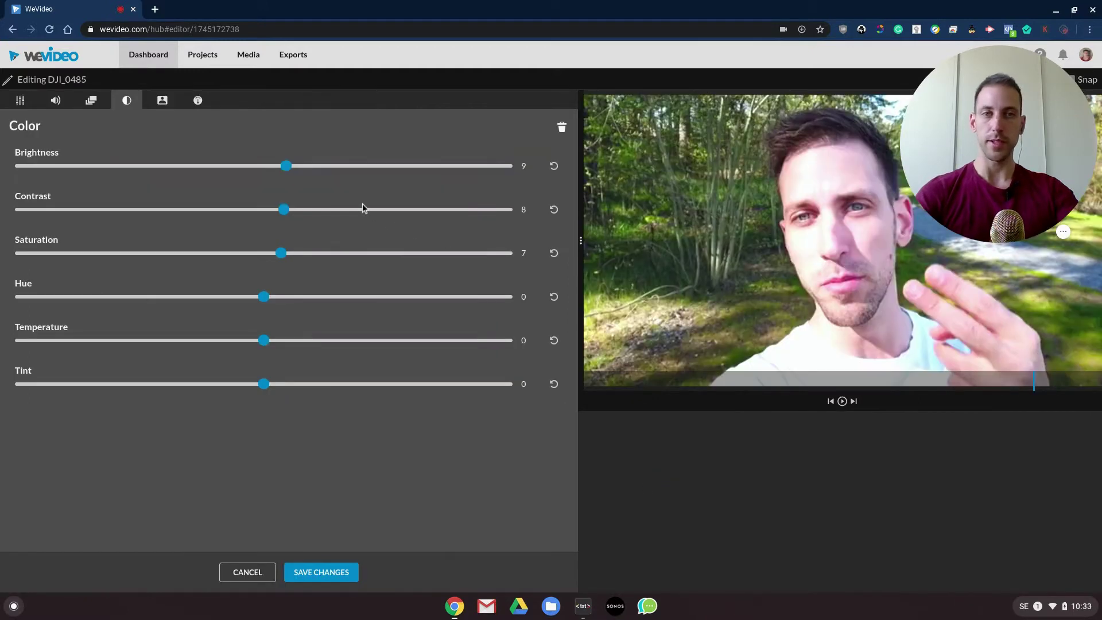
drag(272, 168, 256, 168)
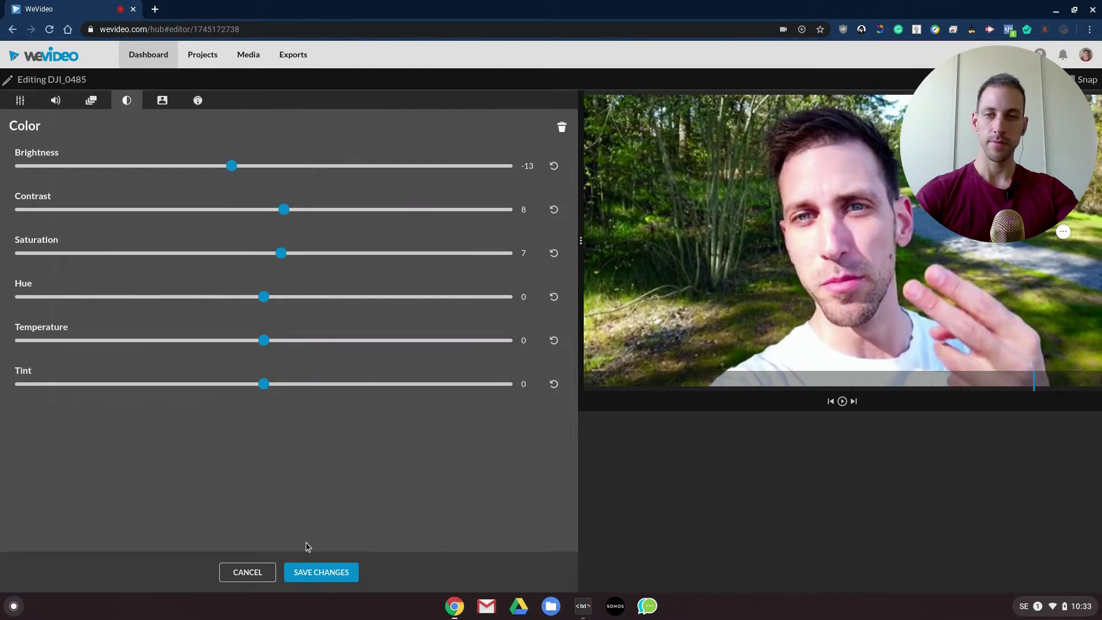
click(319, 570)
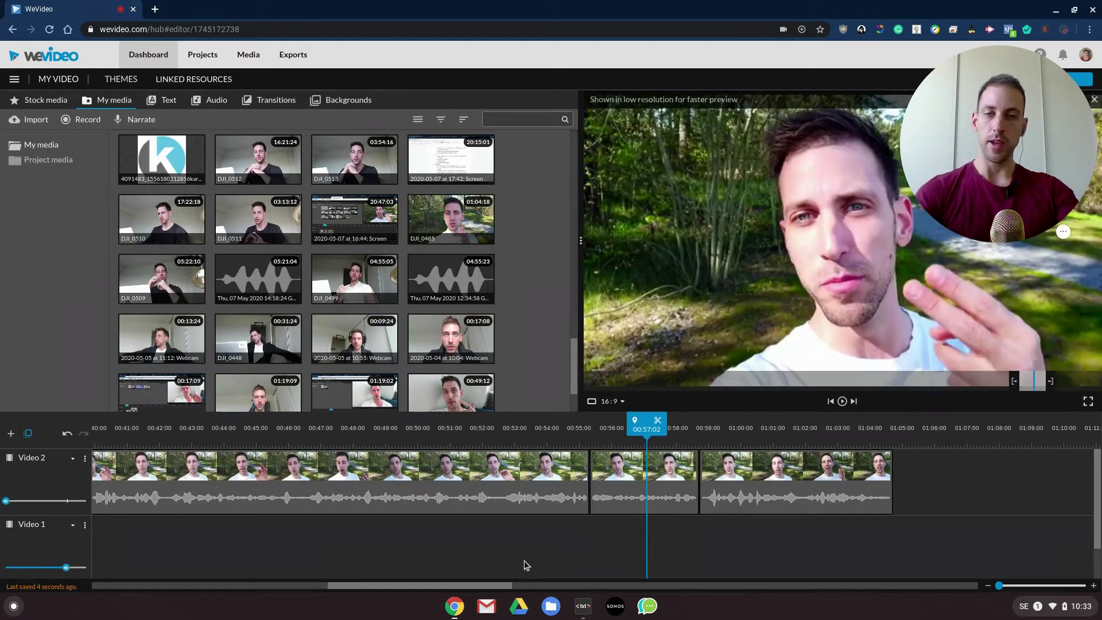
- Find the quiet stretch in the first clip's audio waveform and split the clip at its beginning, at 00:22:09
drag(492, 592, 227, 595)
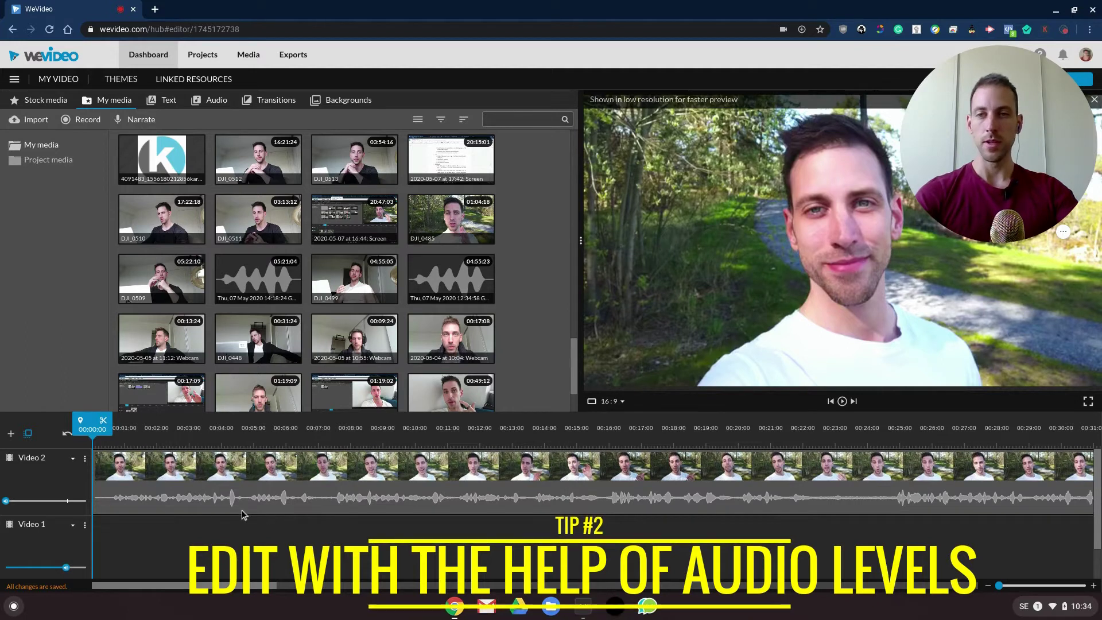
click(72, 458)
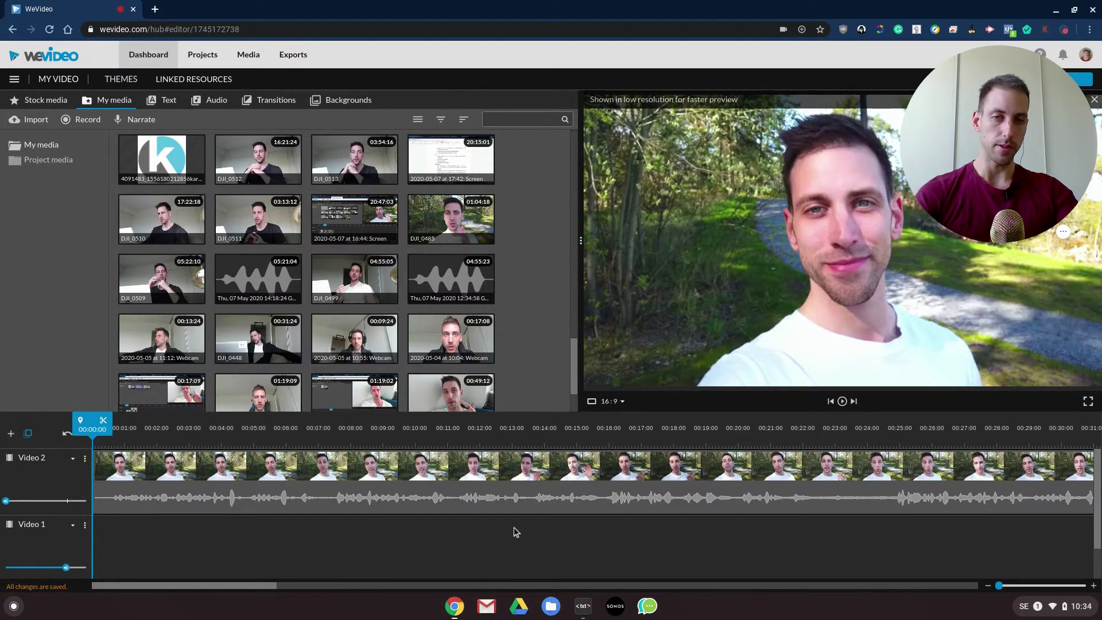
drag(999, 586, 1013, 585)
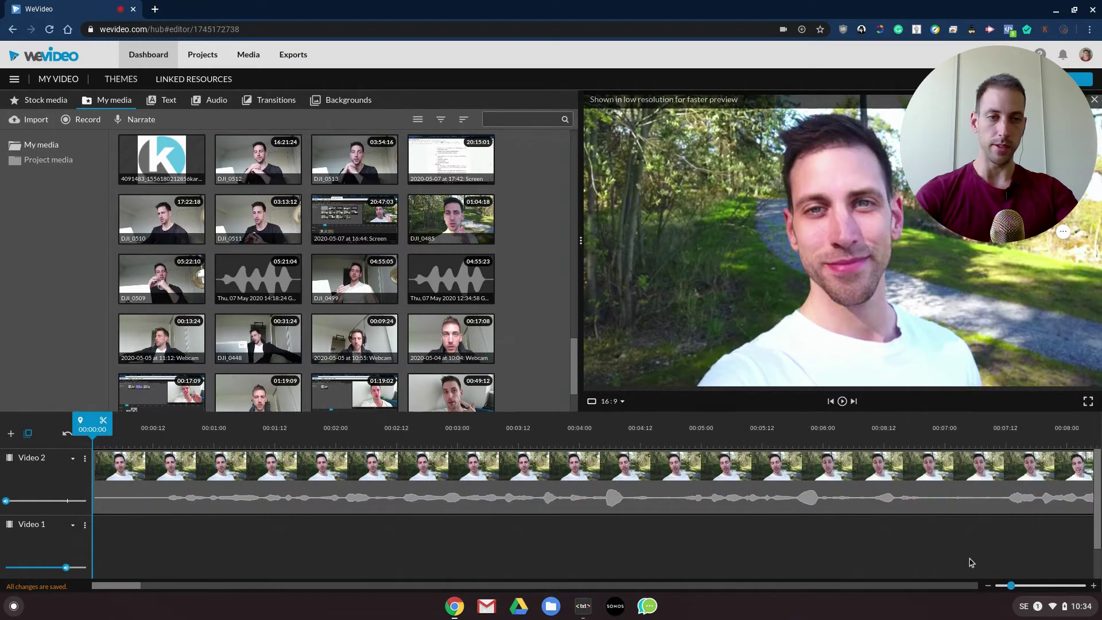
drag(134, 587, 254, 576)
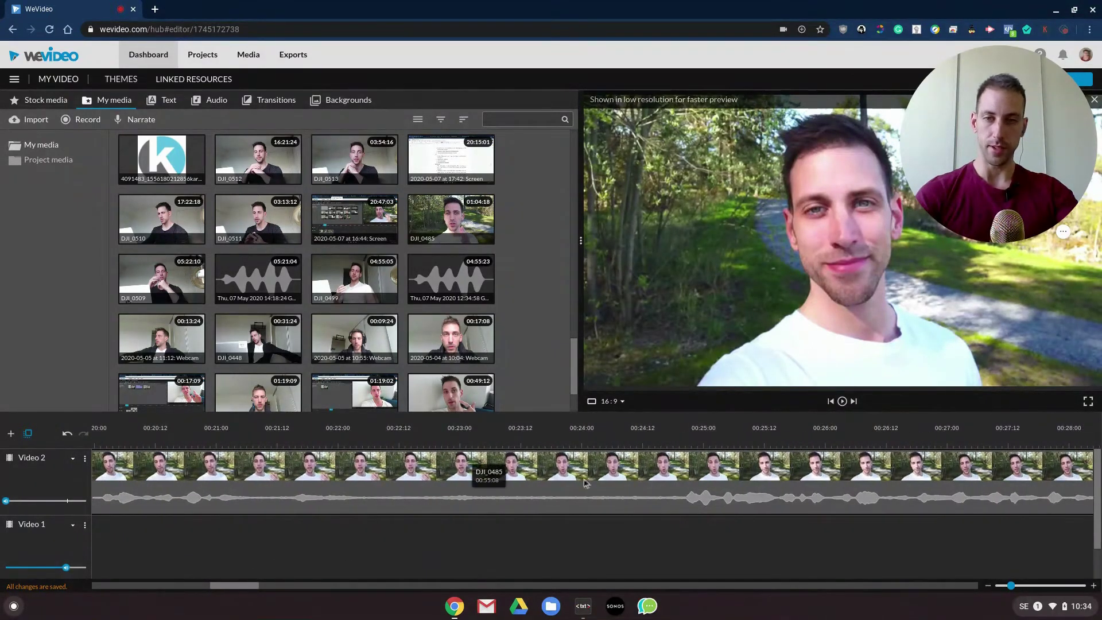
click(431, 435)
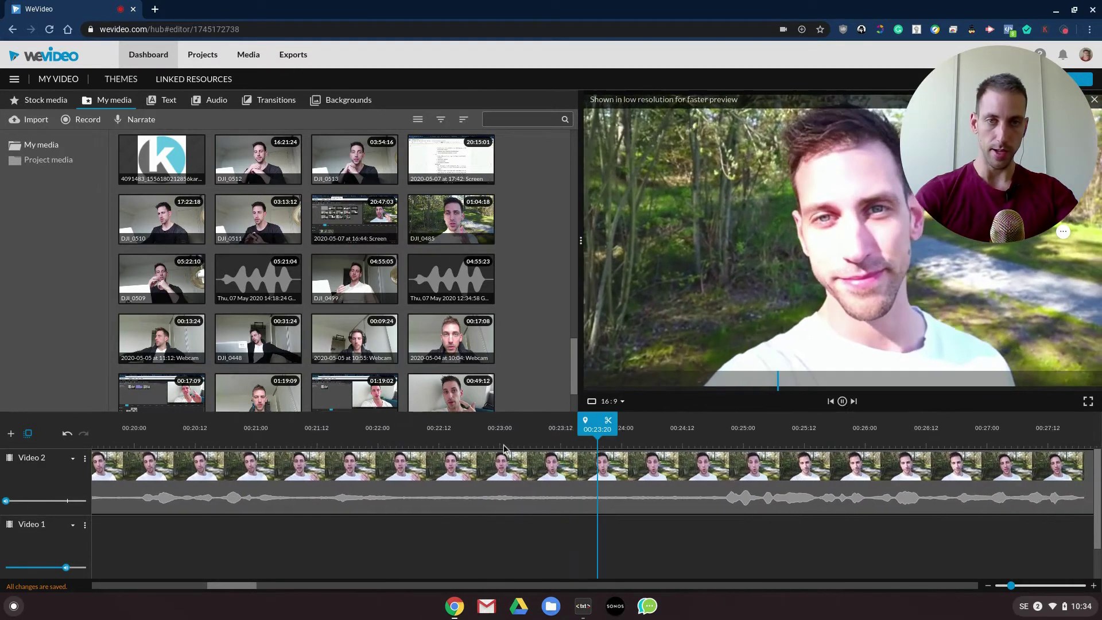
key(space)
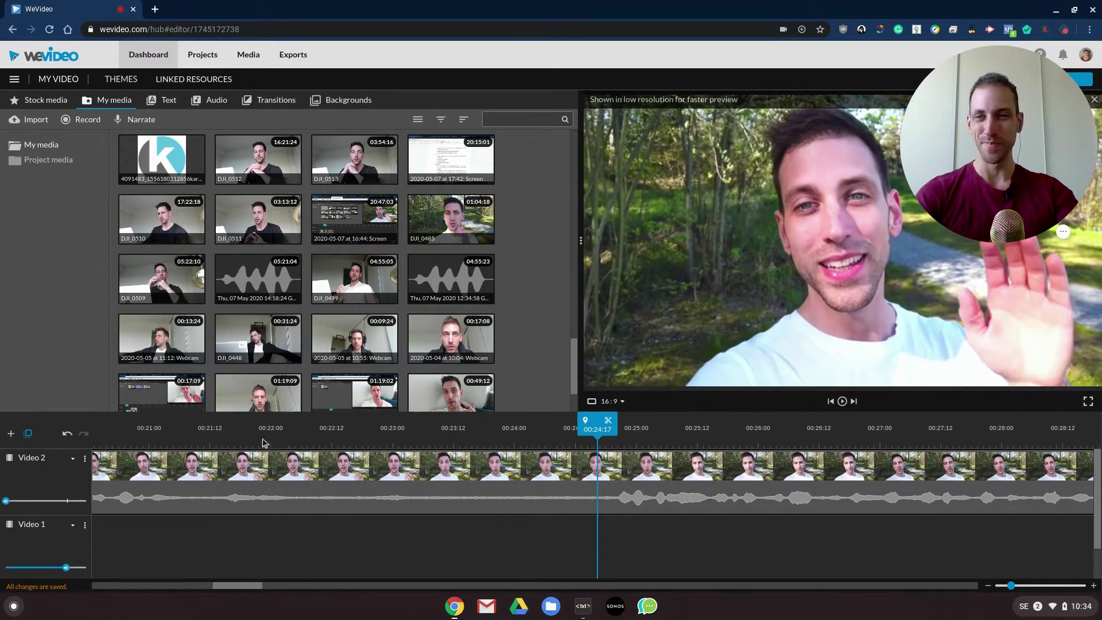
click(299, 435)
drag(299, 436, 319, 436)
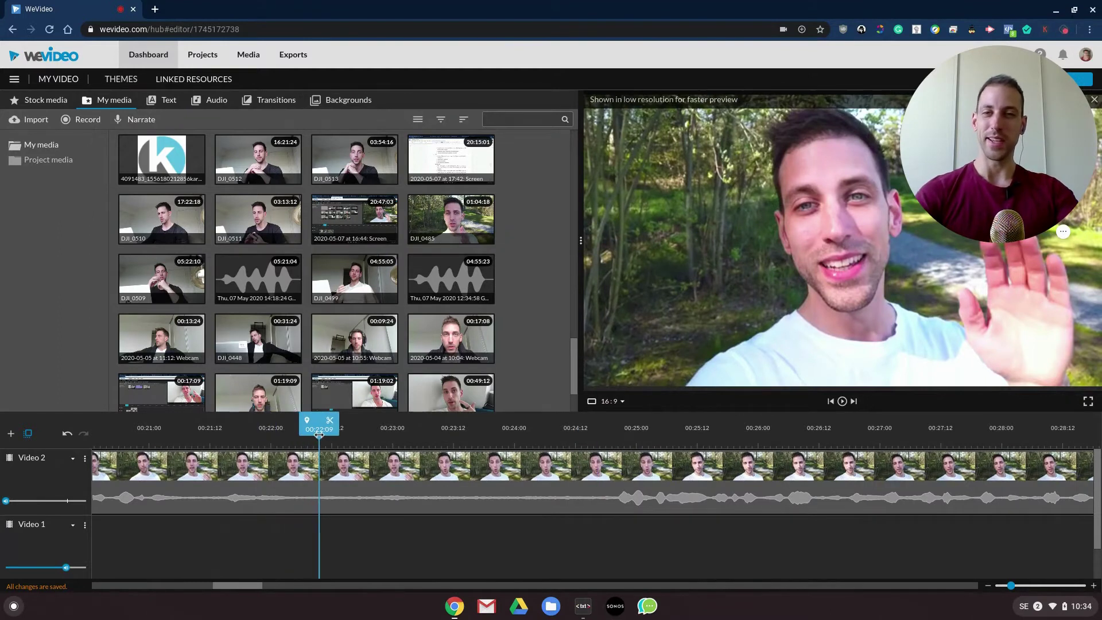
click(330, 420)
- Split the clip at 00:24:20, where the speech resumes, and delete the quiet segment between the two cuts
drag(364, 434, 621, 434)
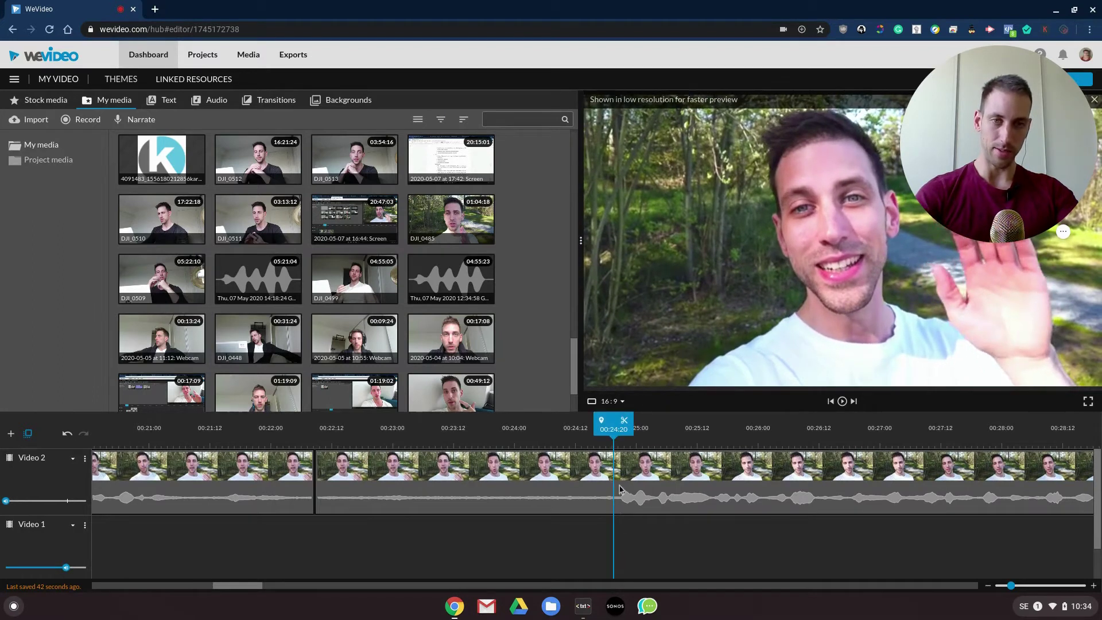
key(s)
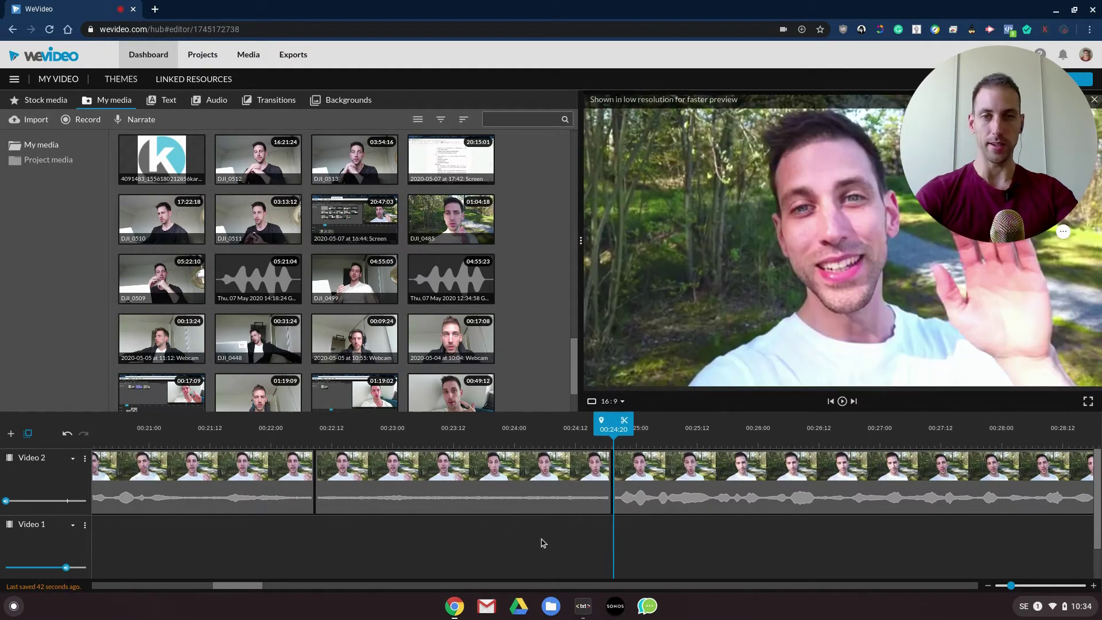
click(453, 476)
key(Delete)
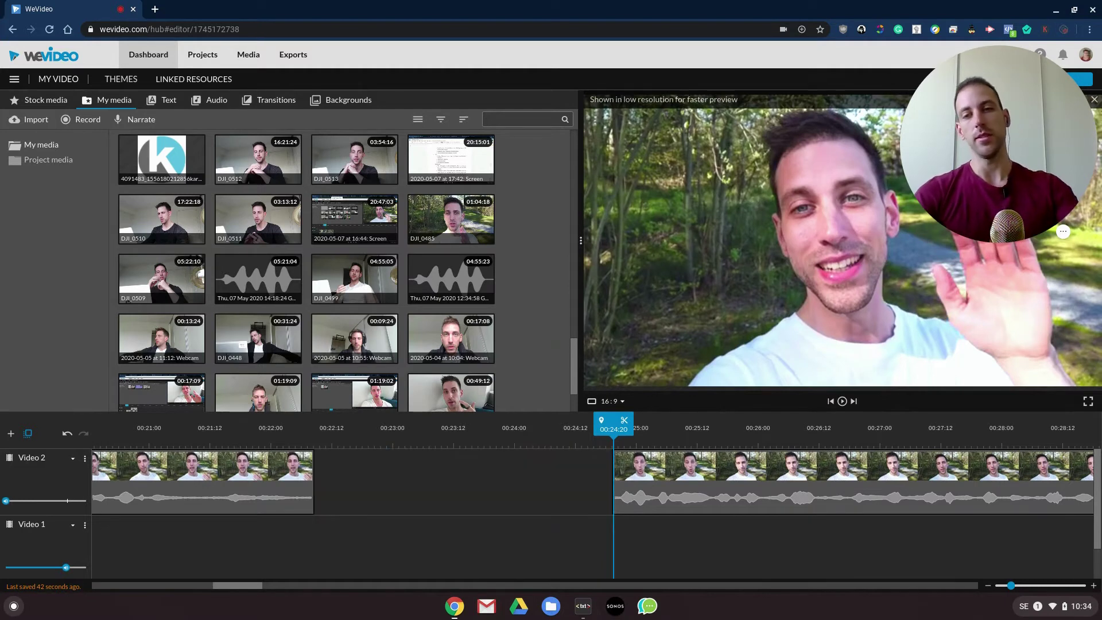
right_click(291, 485)
click(472, 540)
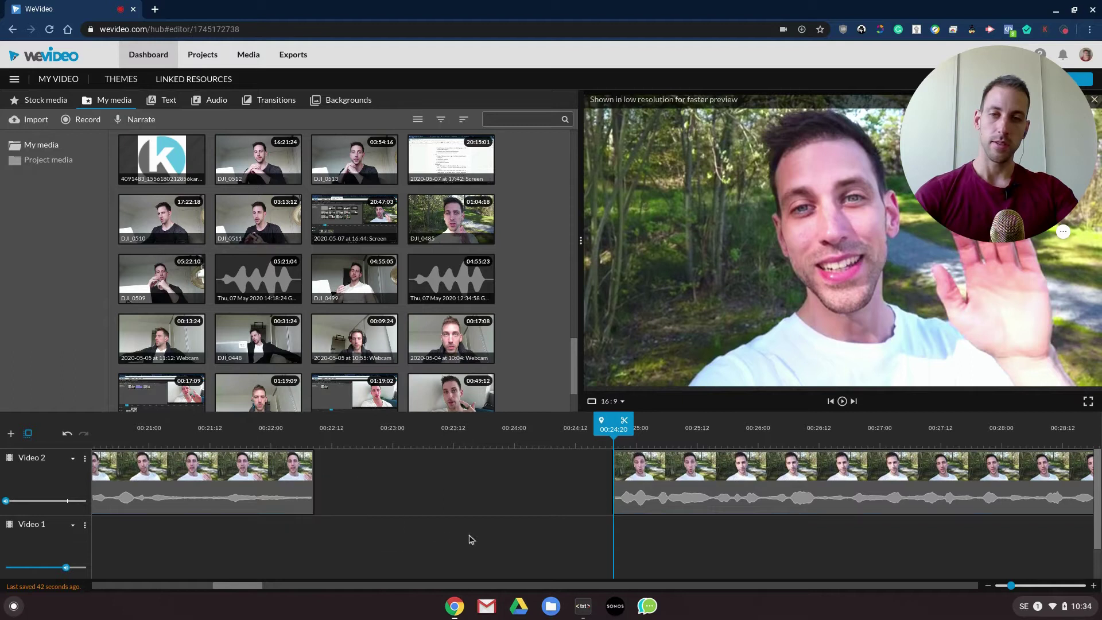
- Select the clips on both sides of the deleted segment in Video 2 and close the gap between them
drag(672, 560, 270, 446)
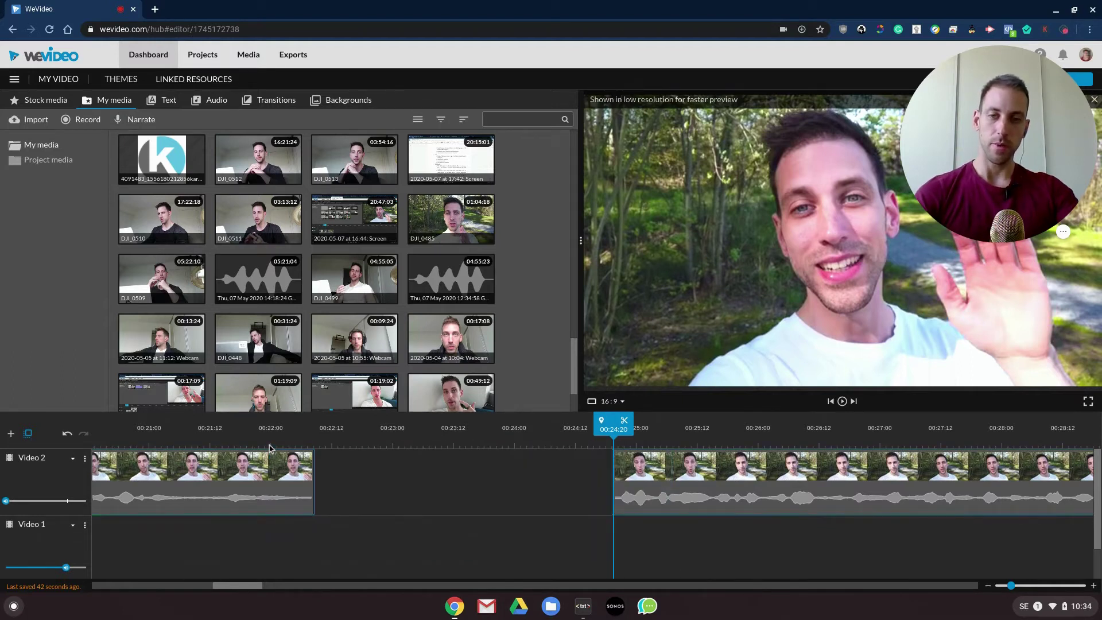
right_click(284, 478)
click(298, 484)
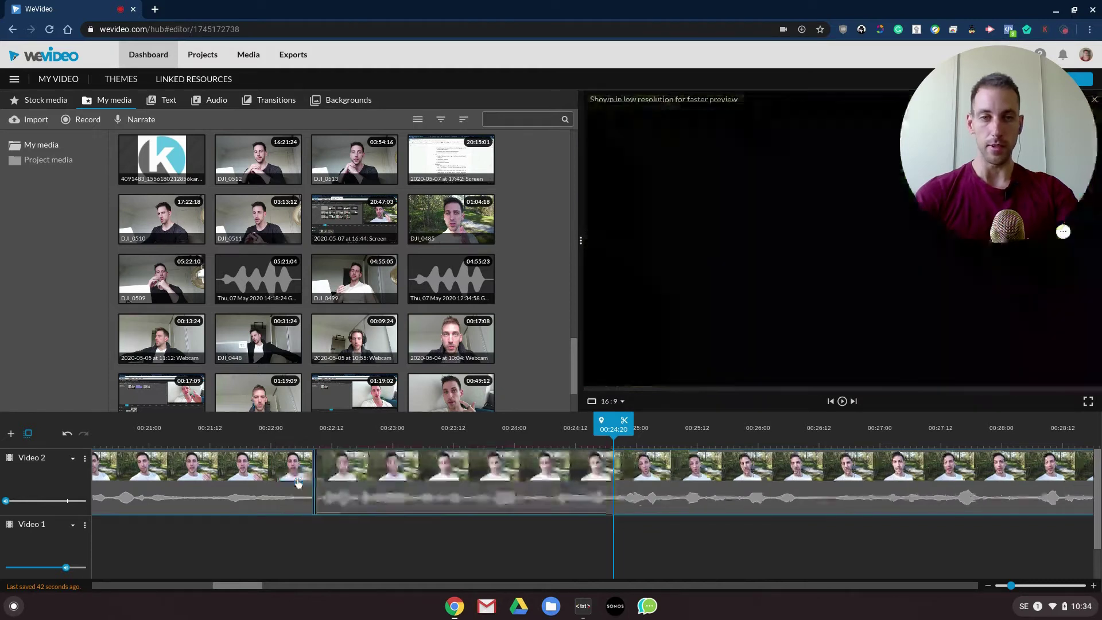
- Raise the Video 2 track's volume and play the new cut back from 00:21:15
click(225, 435)
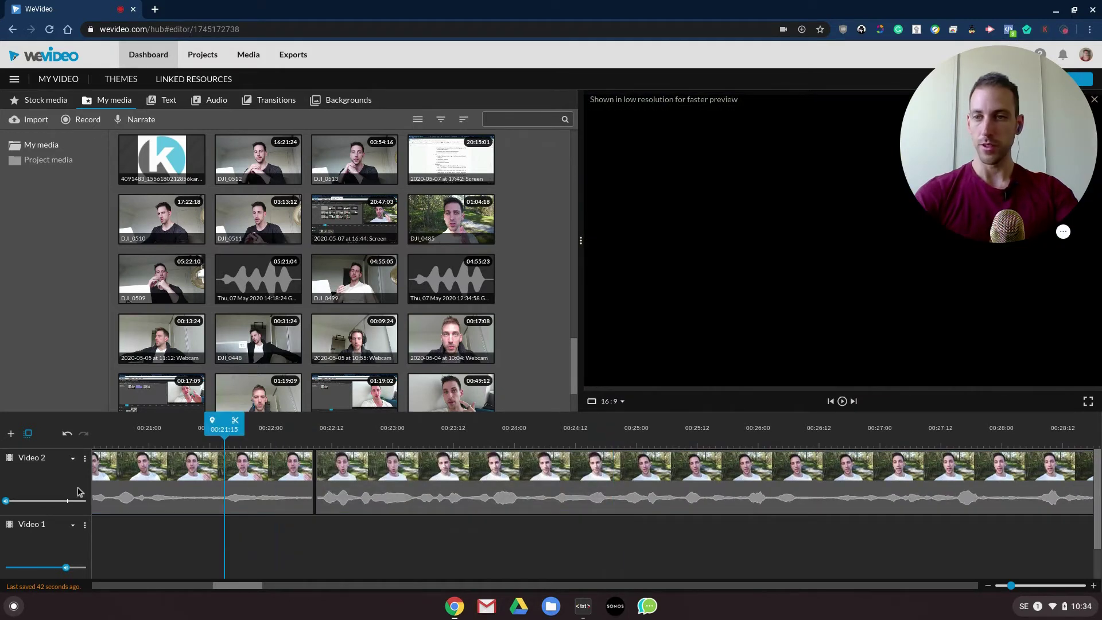
drag(6, 501, 52, 501)
click(180, 536)
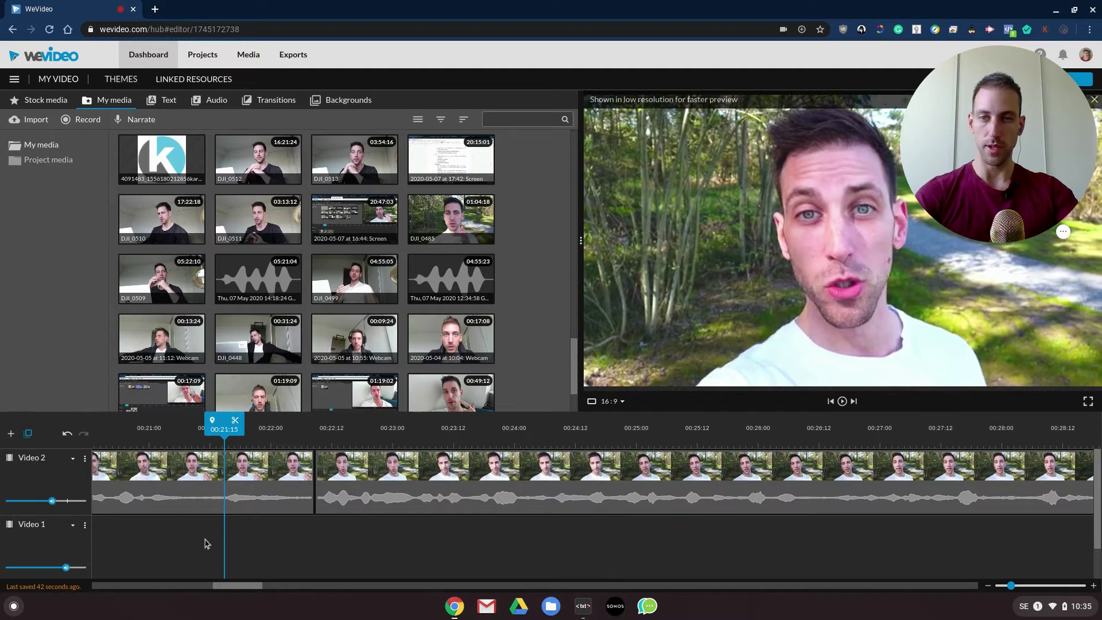
key(space)
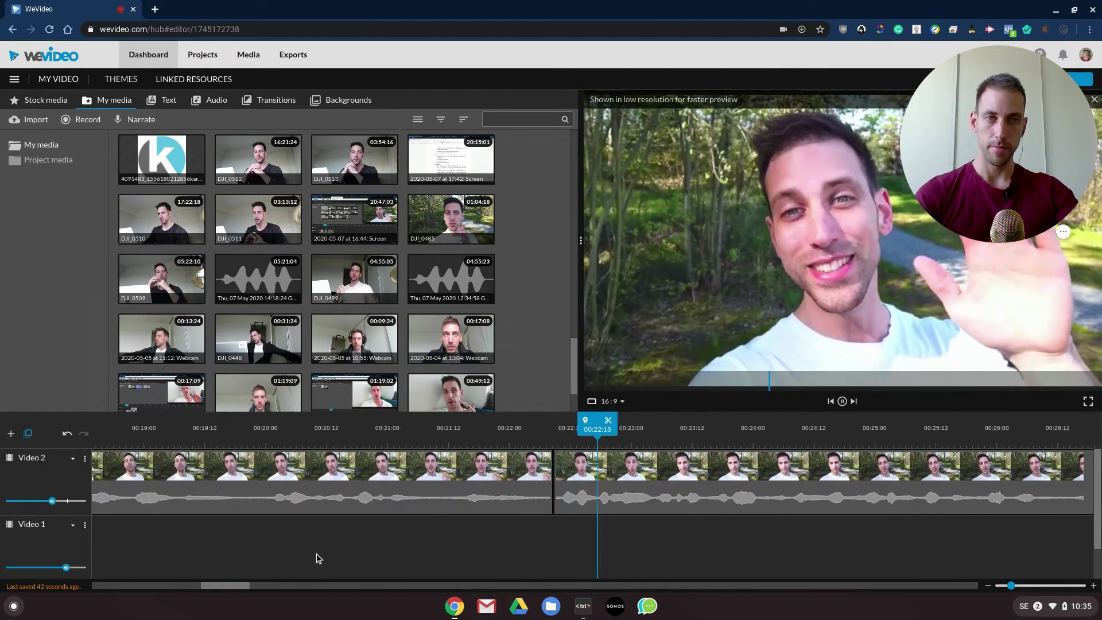
key(space)
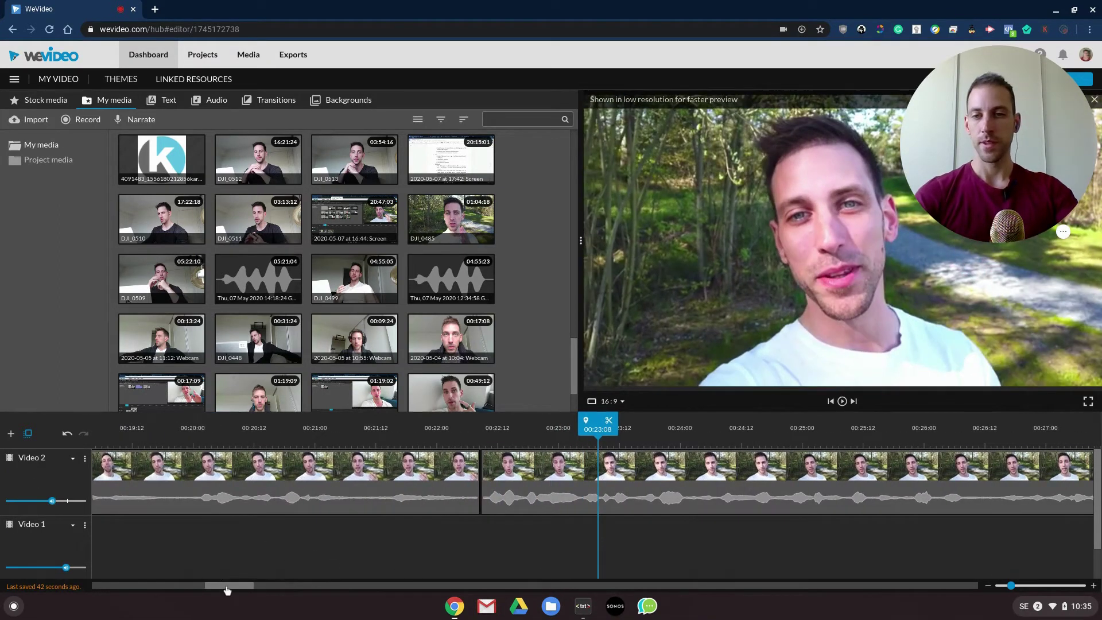
- Find the next quiet stretch in the waveform and split the clip on both sides of it, at 00:39:16 and 00:39:22
drag(227, 585, 229, 585)
drag(1011, 586, 1009, 586)
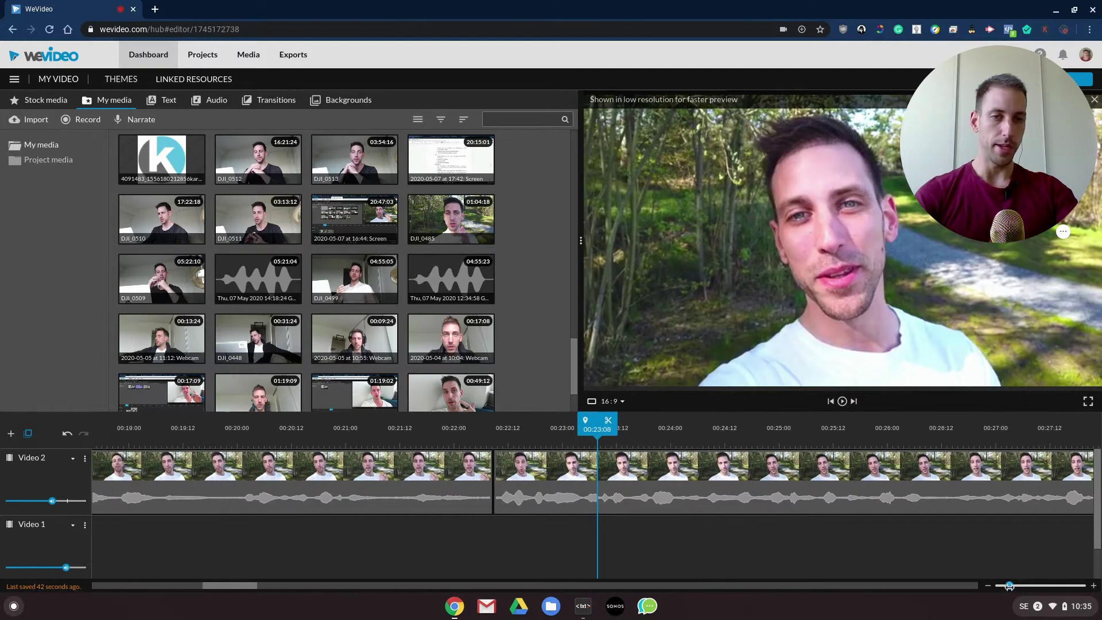
drag(218, 589, 320, 575)
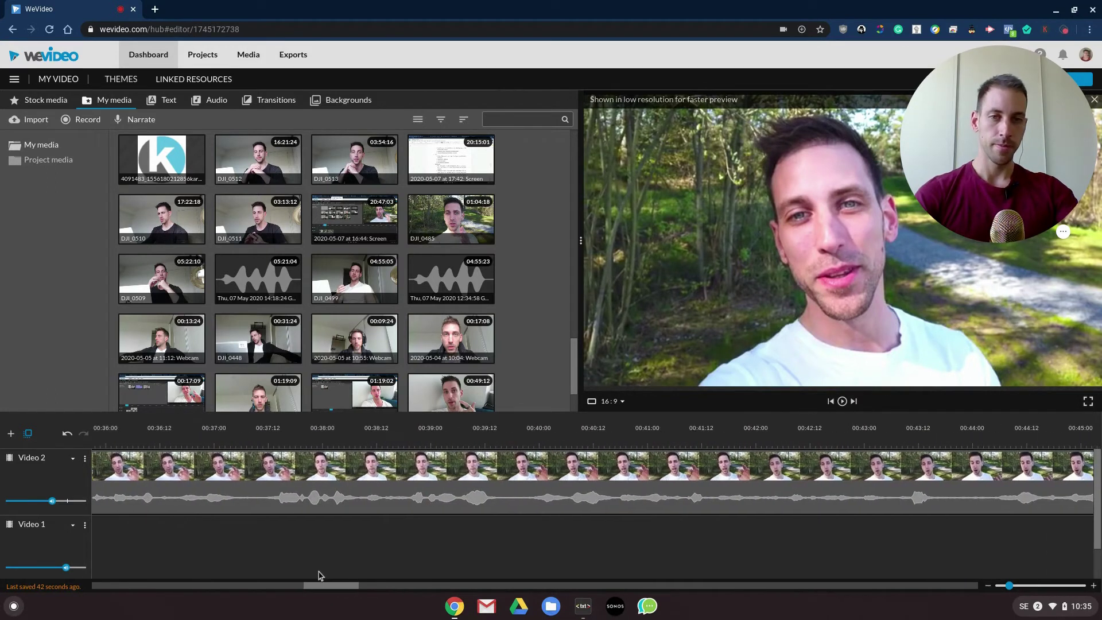
drag(531, 438, 502, 436)
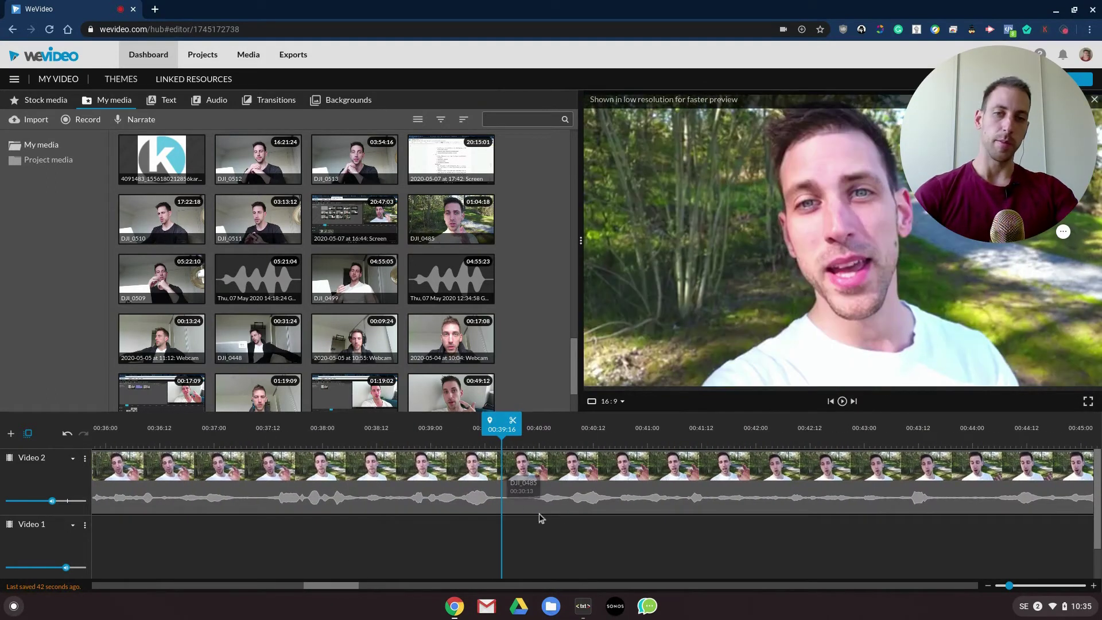
key(s)
drag(525, 425, 538, 425)
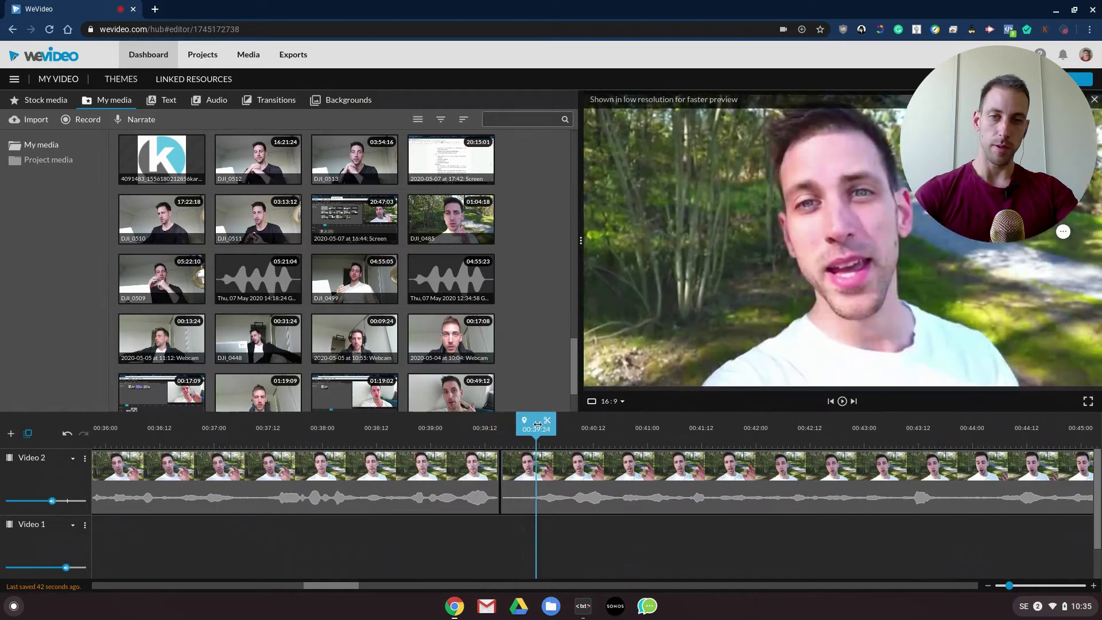
click(540, 421)
- Delete the short quiet segment ending at 00:39:22 and close the gap between the neighbouring clips
click(515, 493)
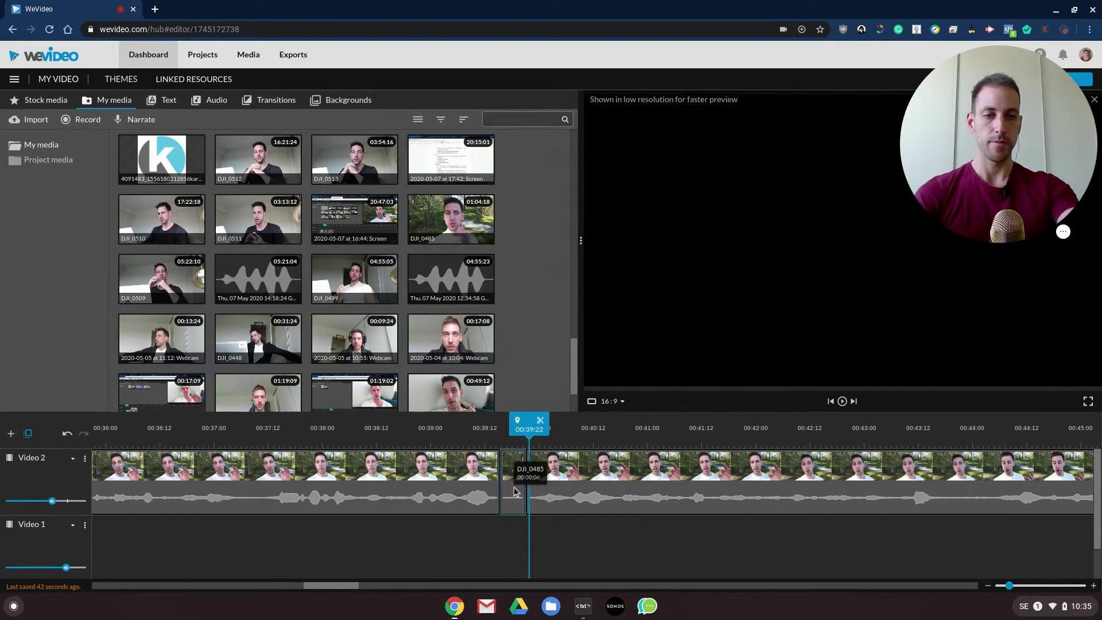
key(Delete)
drag(594, 538, 460, 466)
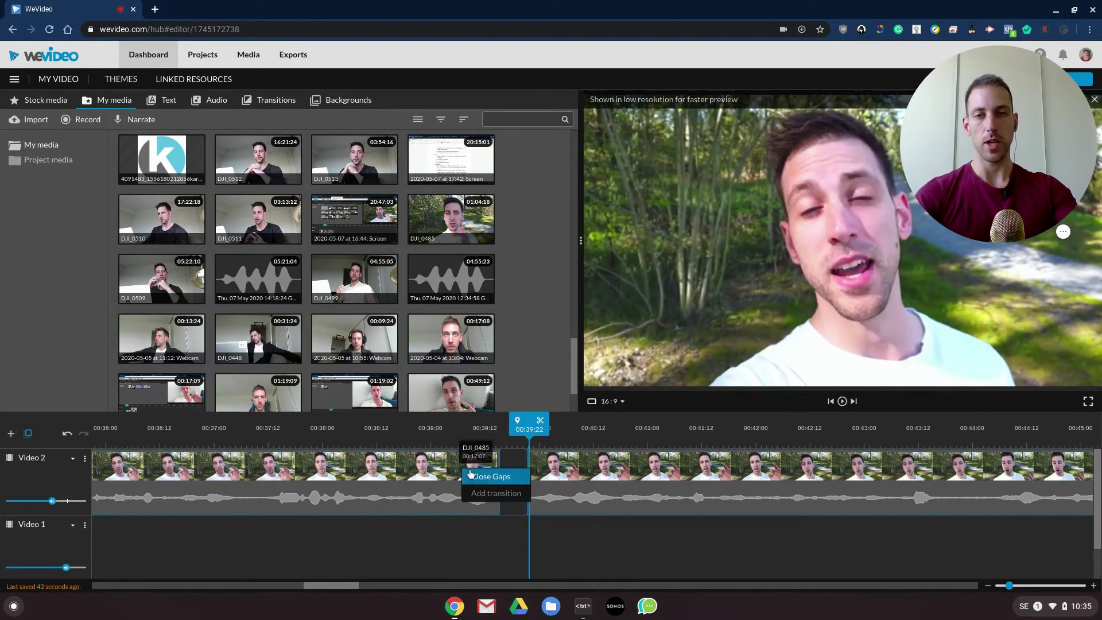
click(493, 475)
- Split the clip at the start and end of the quiet stretch just before 00:49:22
drag(350, 586, 417, 581)
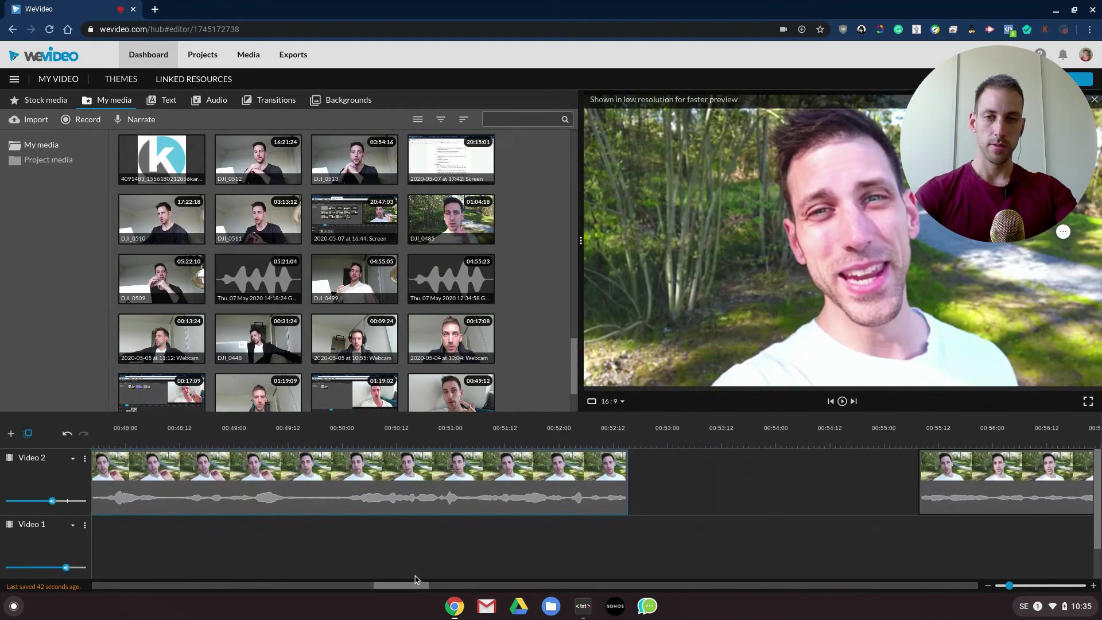
click(311, 432)
drag(310, 431, 335, 429)
click(306, 421)
click(339, 430)
click(344, 421)
- Delete the isolated quiet segment before 00:49:22 and close the gap it leaves
click(308, 499)
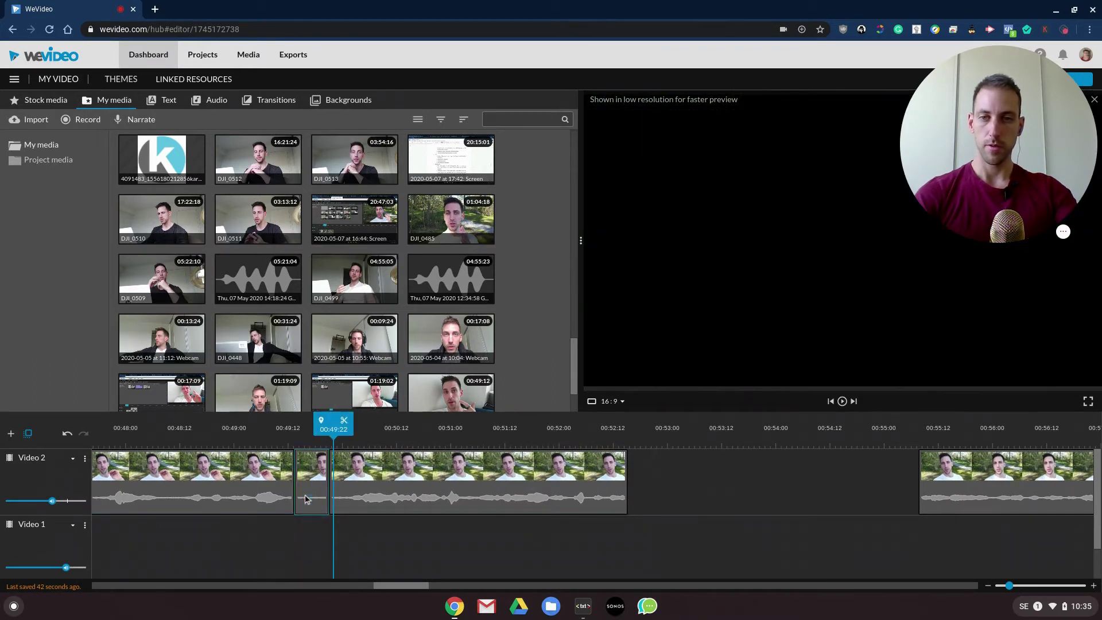
key(Delete)
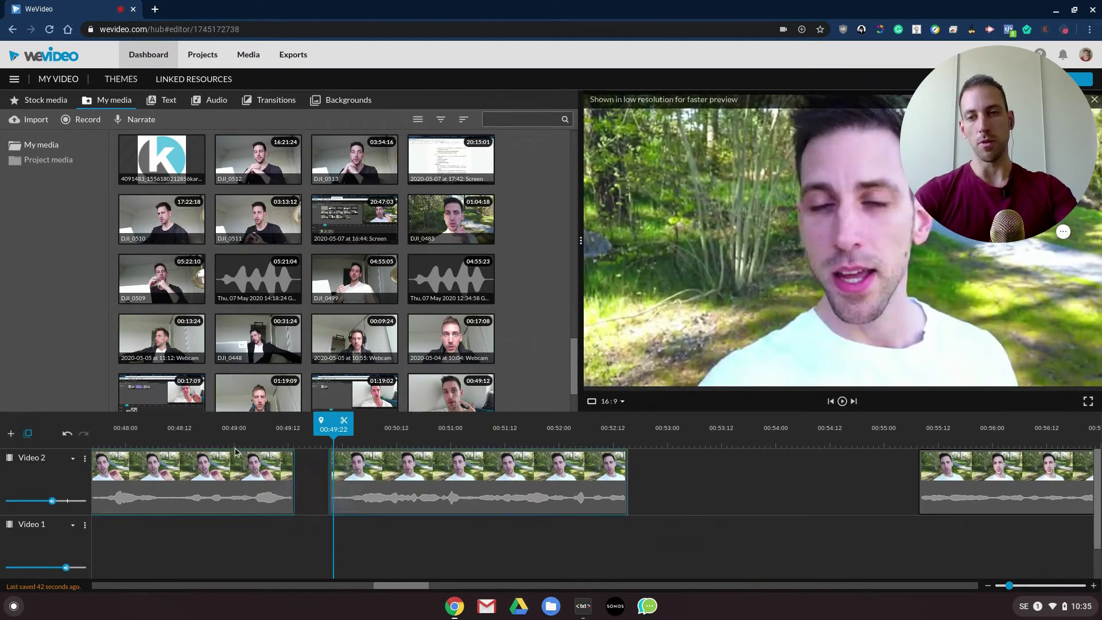
right_click(260, 481)
click(275, 487)
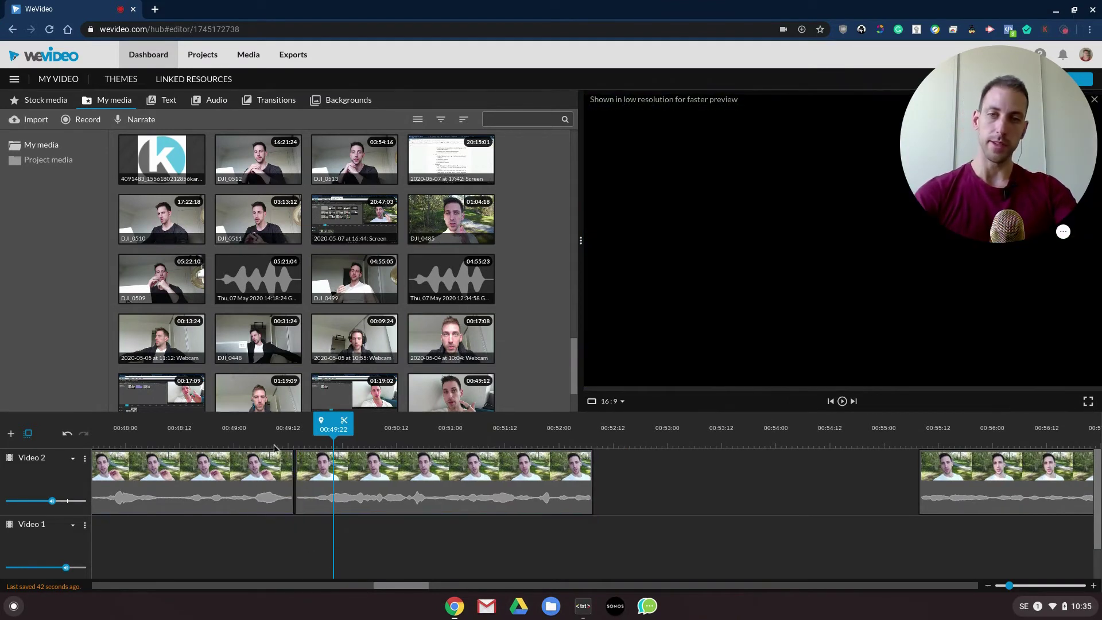
- Play the timeline from 00:48:21 across the closed gap to check the transition
click(260, 429)
drag(260, 430, 216, 430)
key(space)
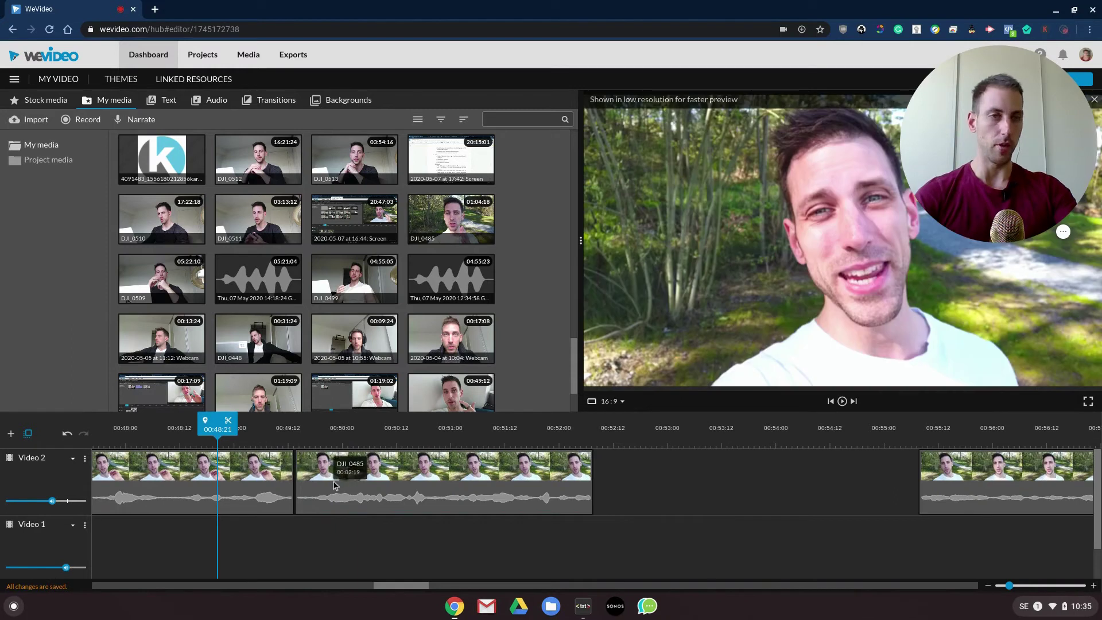
scroll(376, 575, left, 5)
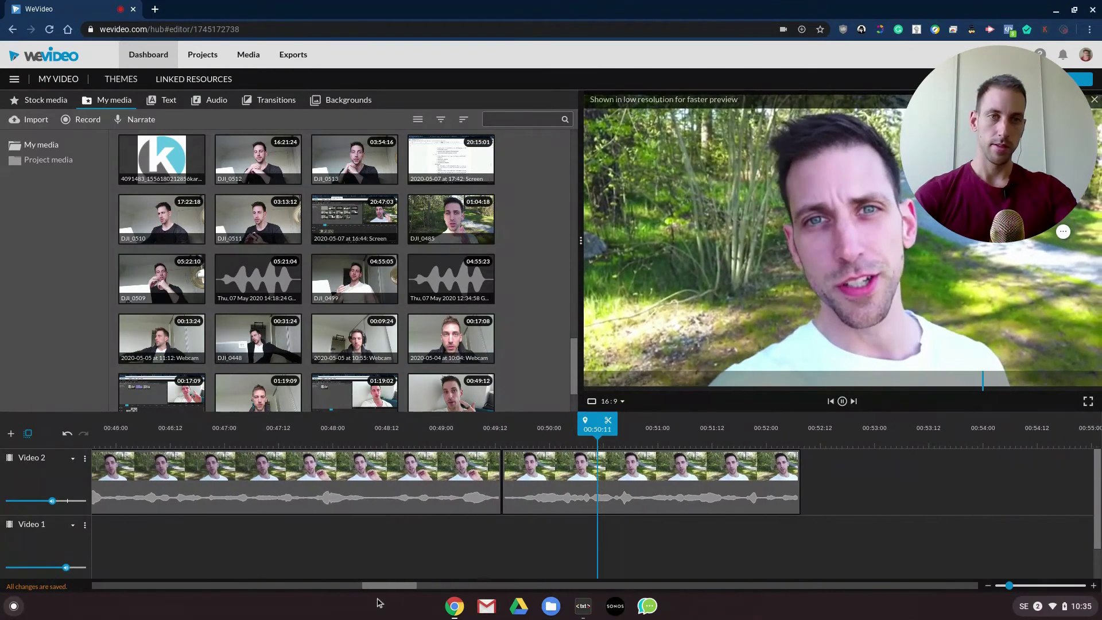
click(351, 514)
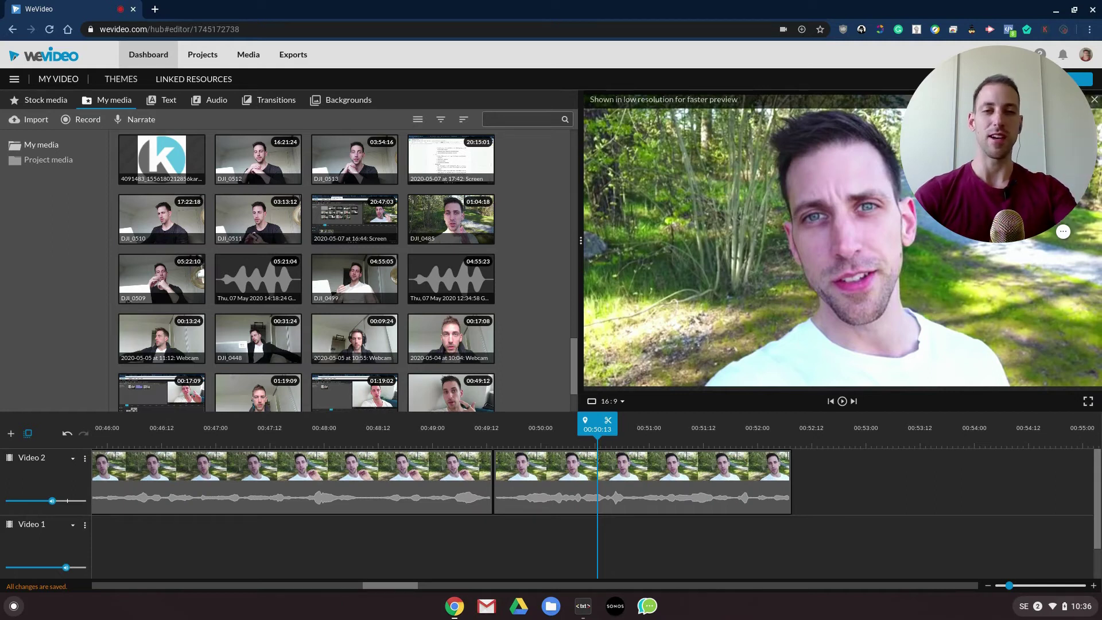
- Select all clips in Video 2 and move them down to the beginning of the Video 1 track
drag(1012, 585, 1001, 585)
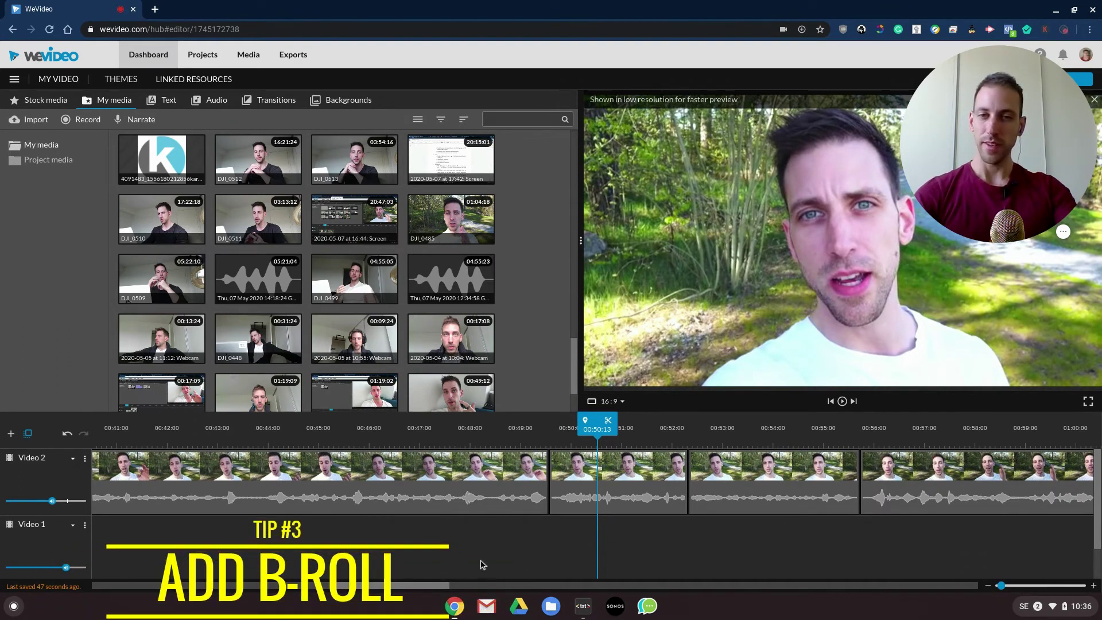
drag(432, 556, 1028, 443)
click(989, 586)
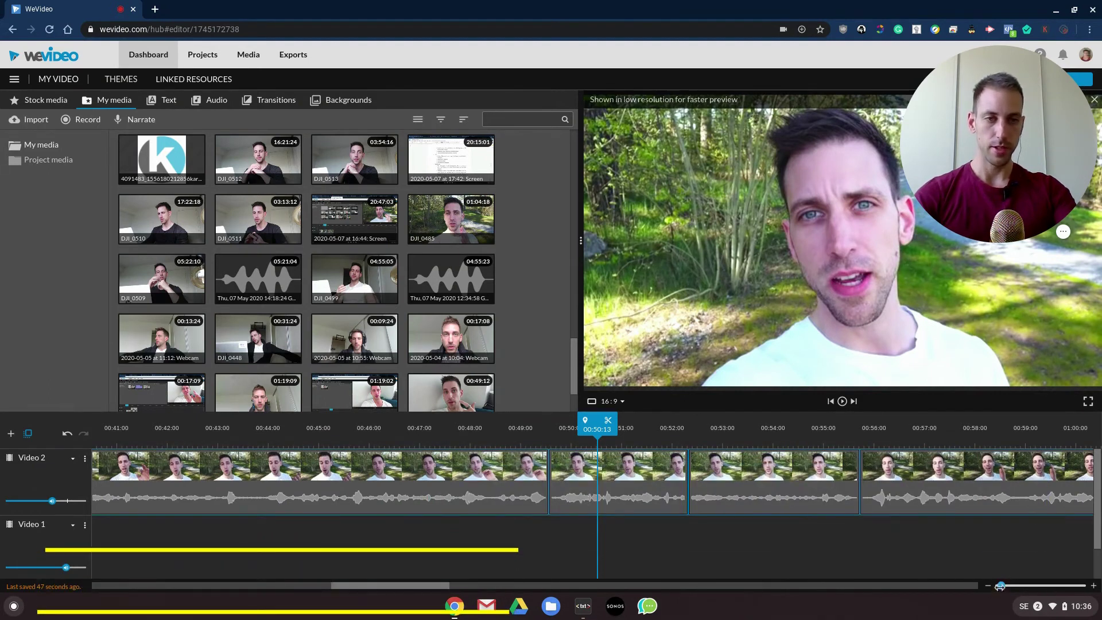
mouse_move(524, 552)
mouse_down()
mouse_move(143, 456)
mouse_move(172, 459)
mouse_move(158, 524)
mouse_up()
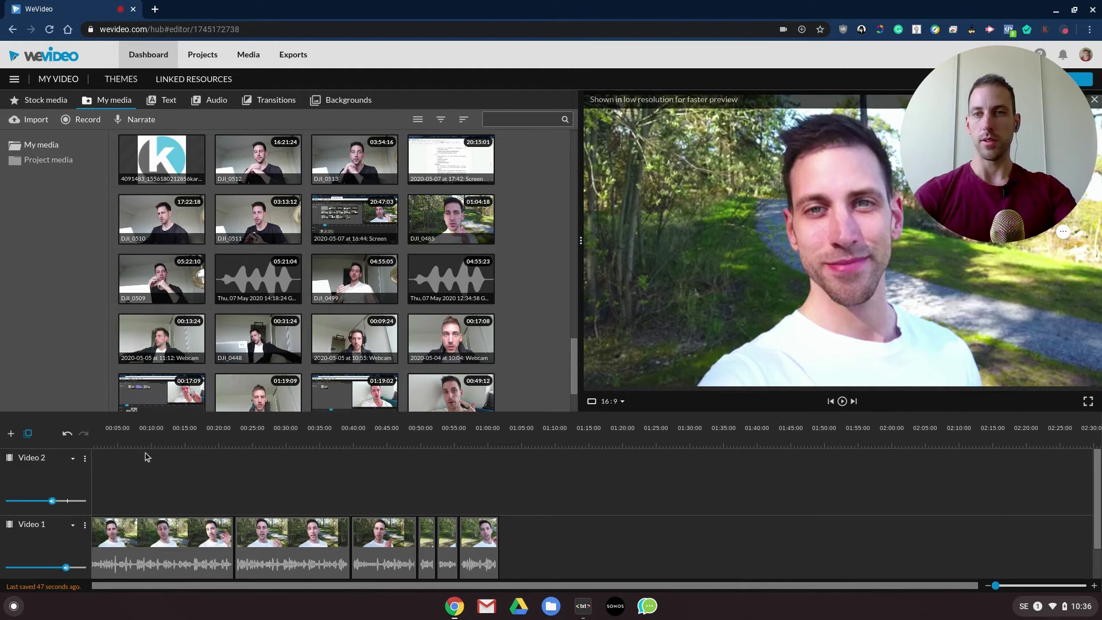
- Add the white chicken eggs clip from the "b roll" stock media to Video 2, starting at 00:13:13 above the first clip
scroll(536, 290, down, 10)
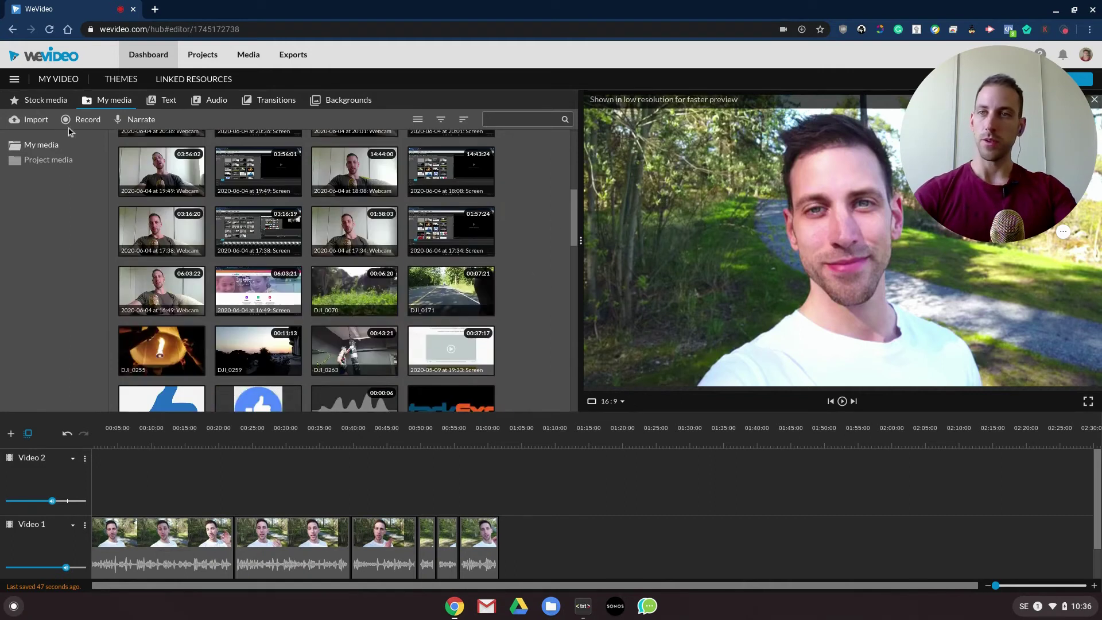
click(39, 100)
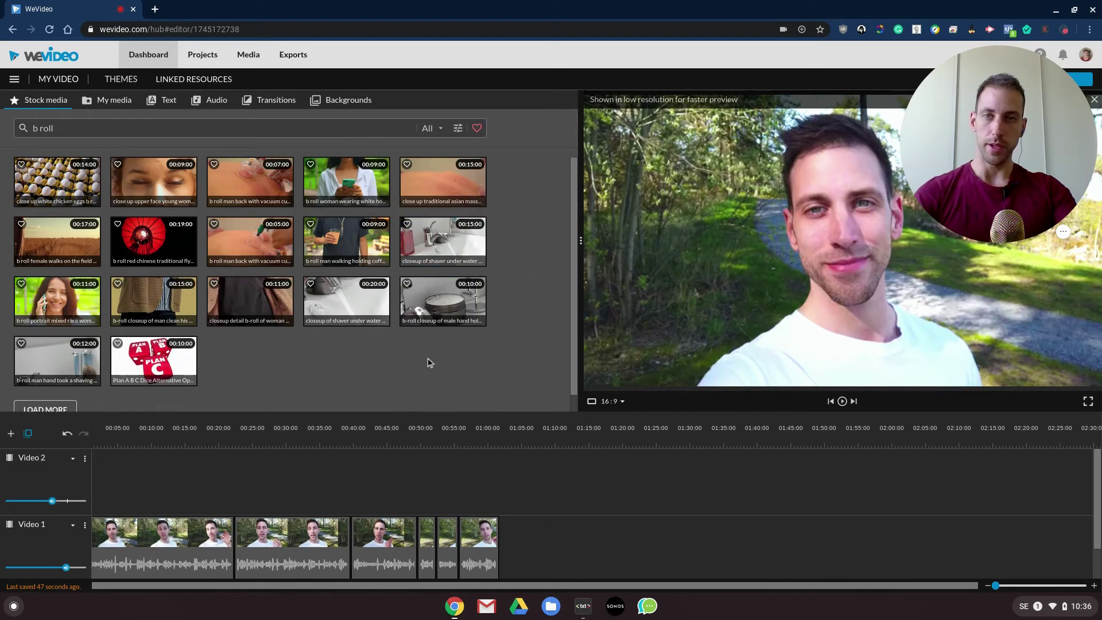
click(50, 183)
drag(80, 229, 208, 489)
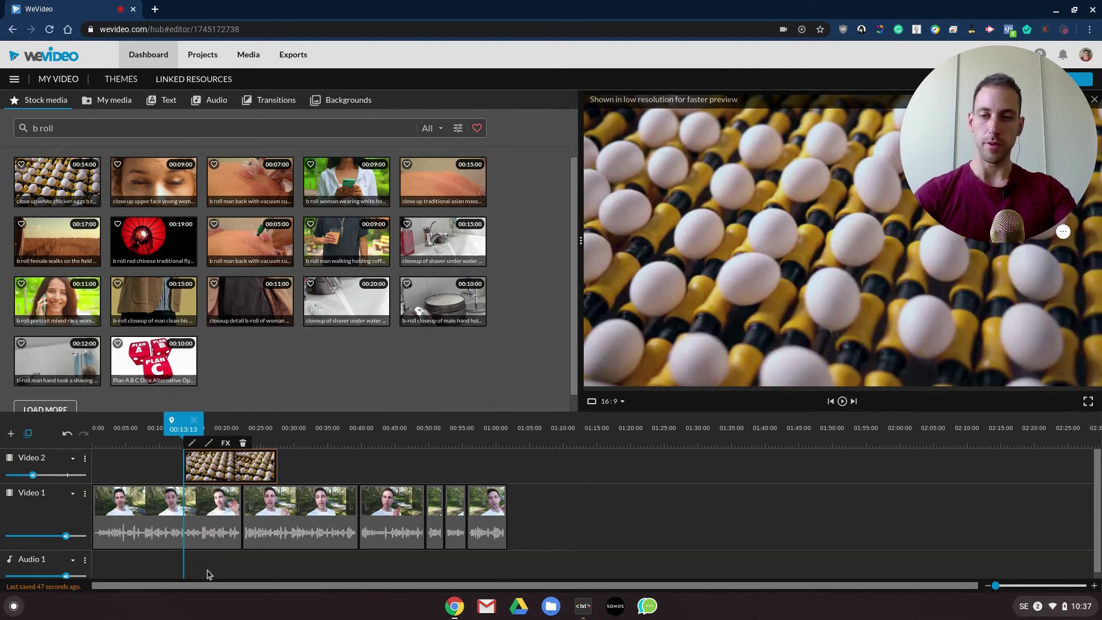
- Play the section with the chicken eggs clip and lower the Video 2 track's volume
click(169, 439)
key(space)
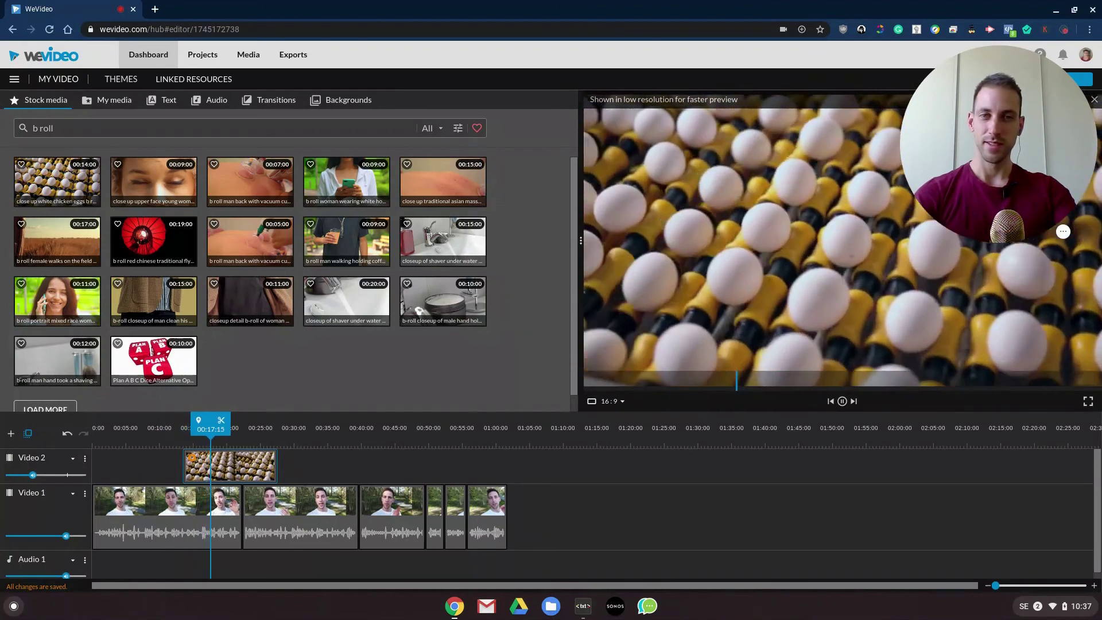
click(230, 466)
drag(32, 474, 24, 475)
- Trim the end of the chicken eggs clip back to 00:18:05, playing the section to judge its length
drag(996, 585, 999, 585)
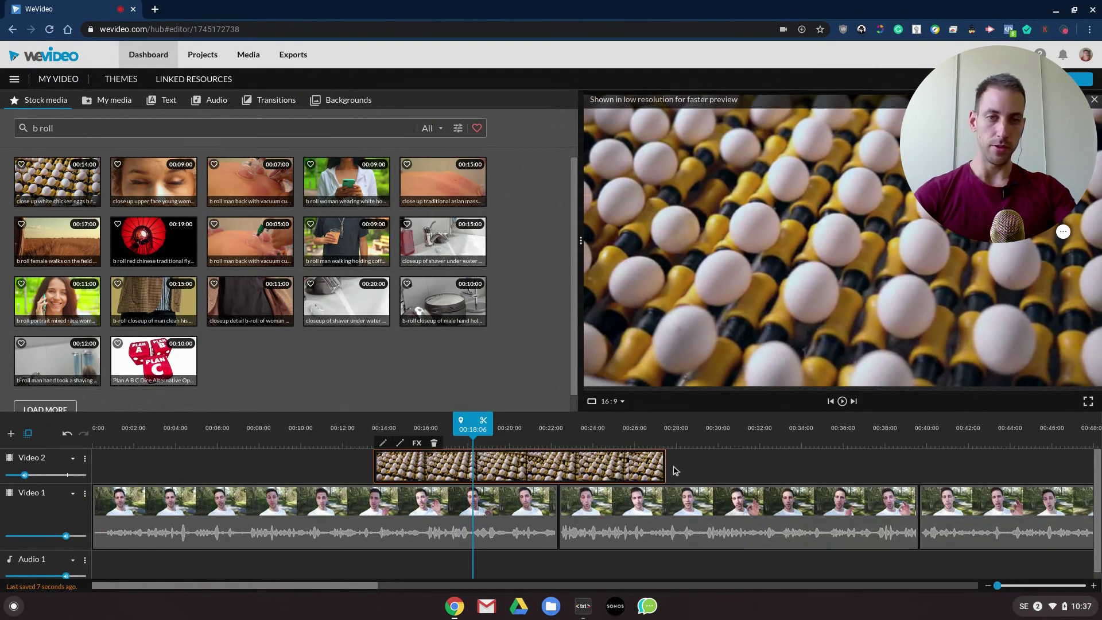
drag(665, 468, 489, 467)
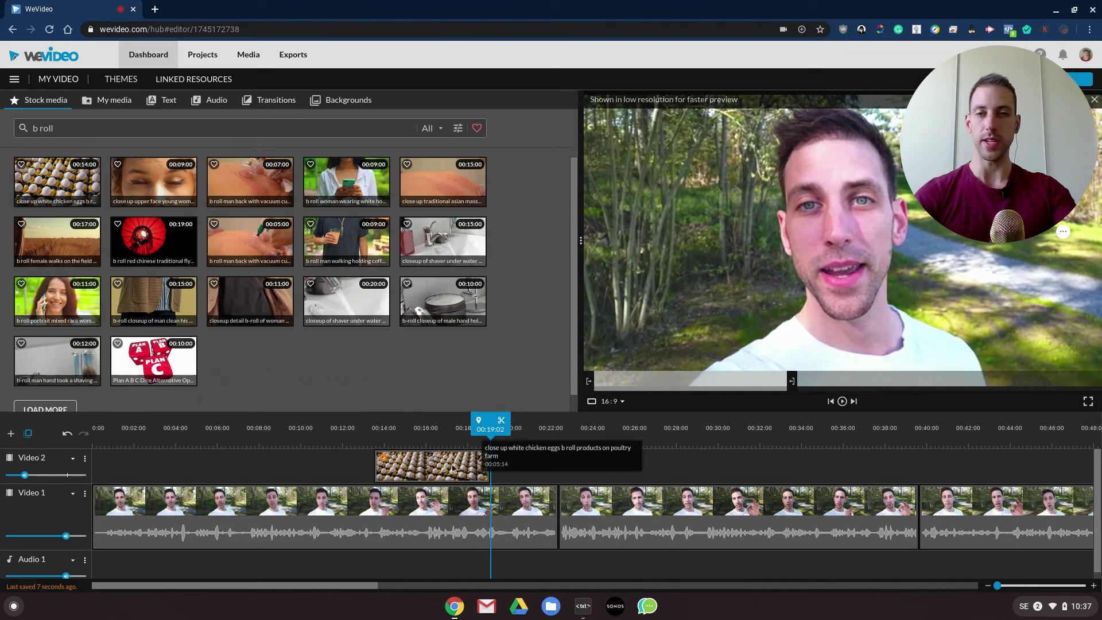
click(309, 438)
key(space)
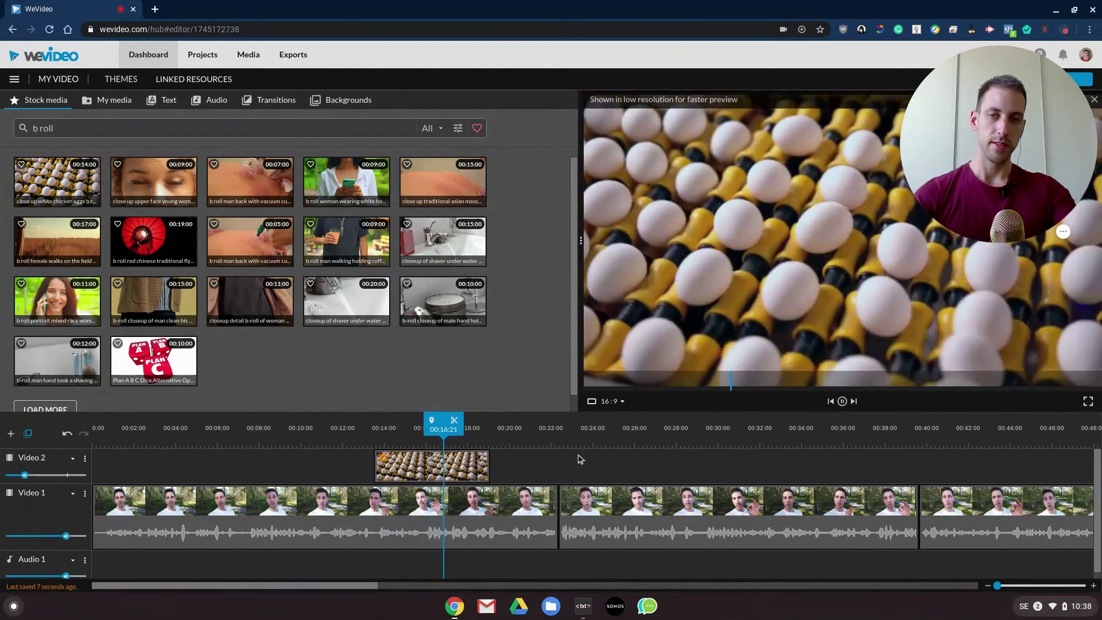
click(481, 468)
drag(481, 468, 471, 467)
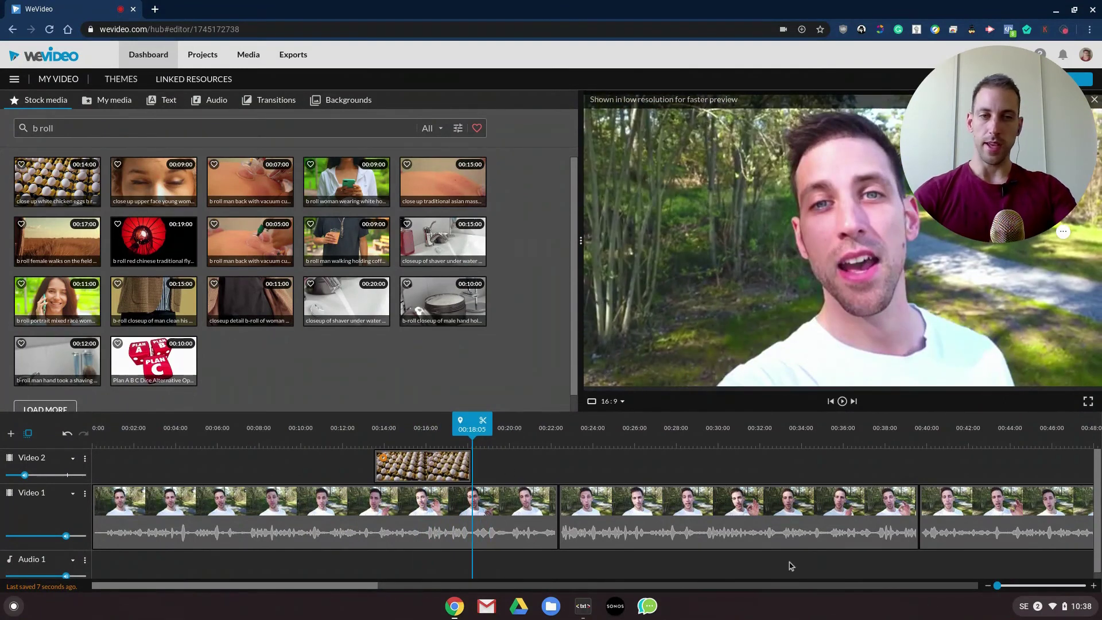
- Preview the chicken eggs clip at 00:15:10 and return to the My media library
drag(997, 586, 996, 587)
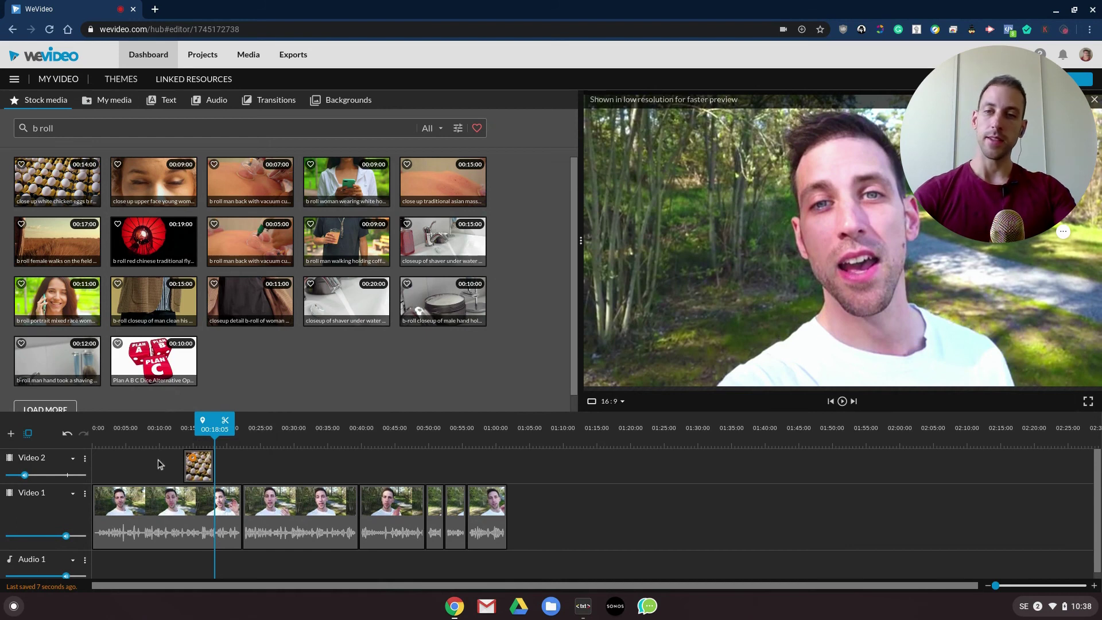
click(196, 466)
click(228, 467)
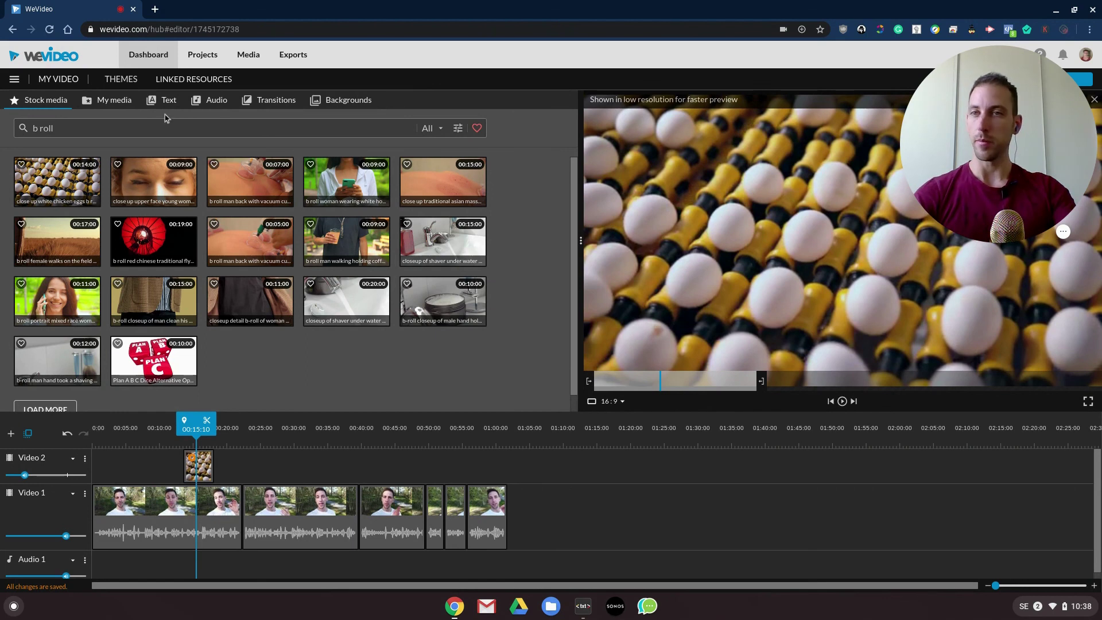
click(109, 100)
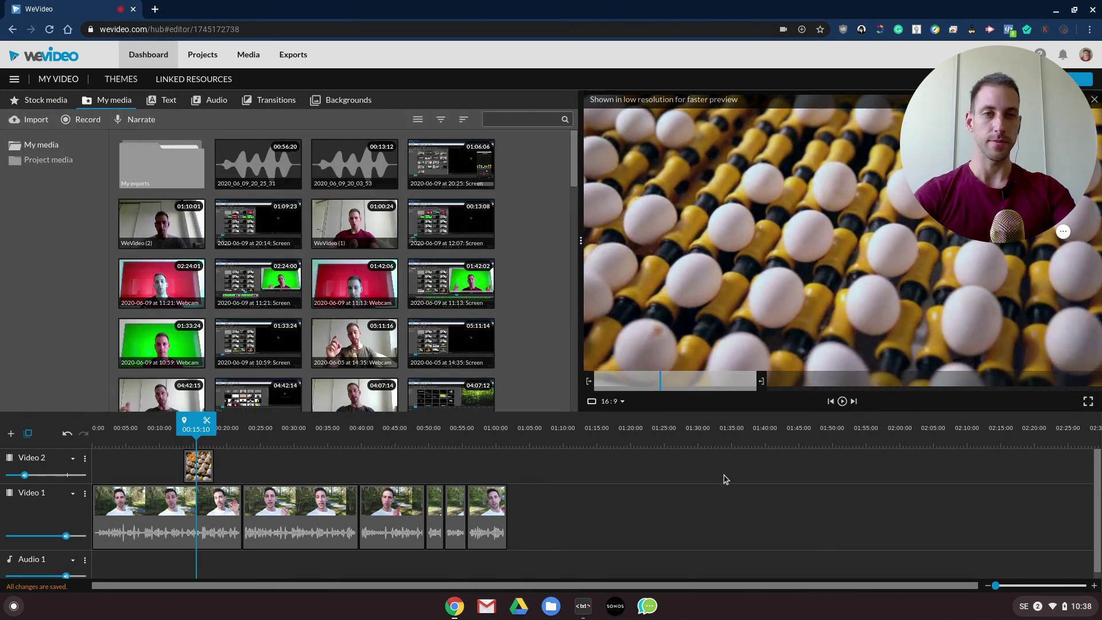